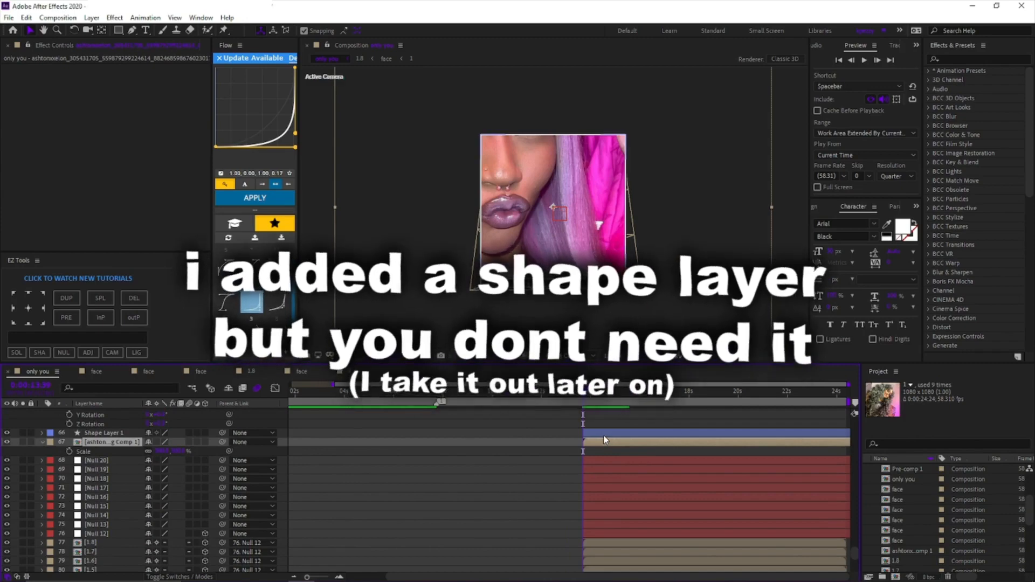
Step: Pre-compose Shape Layer 1 together with the image composition below it as face
key(ctrl+shift+c)
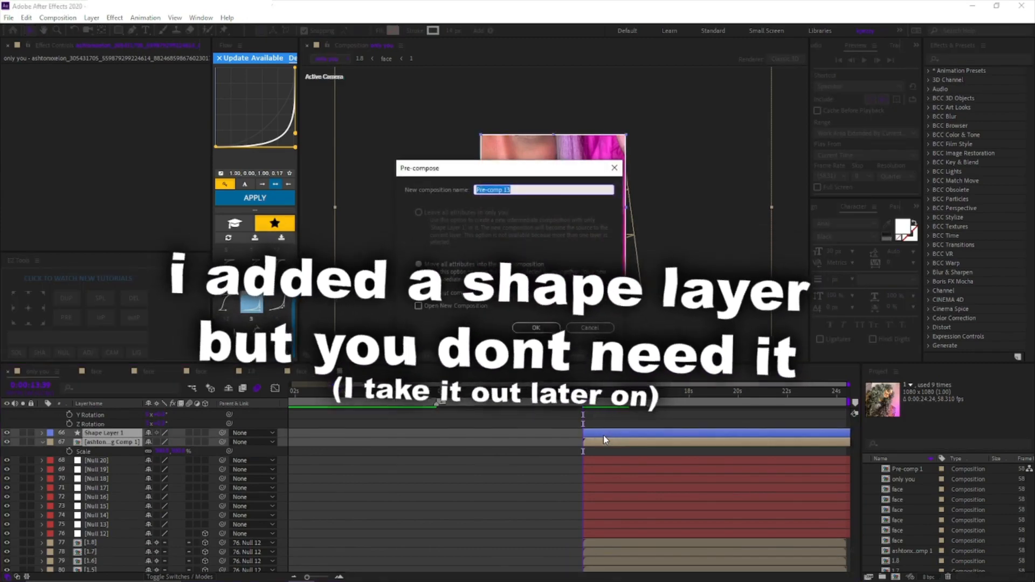
text(face)
key(Return)
Step: Place copies of White Solid 2 below the face layer at 0:00:13:39 and switch the 3D view to Custom View 1
scroll(644, 458, up, 3)
click(760, 473)
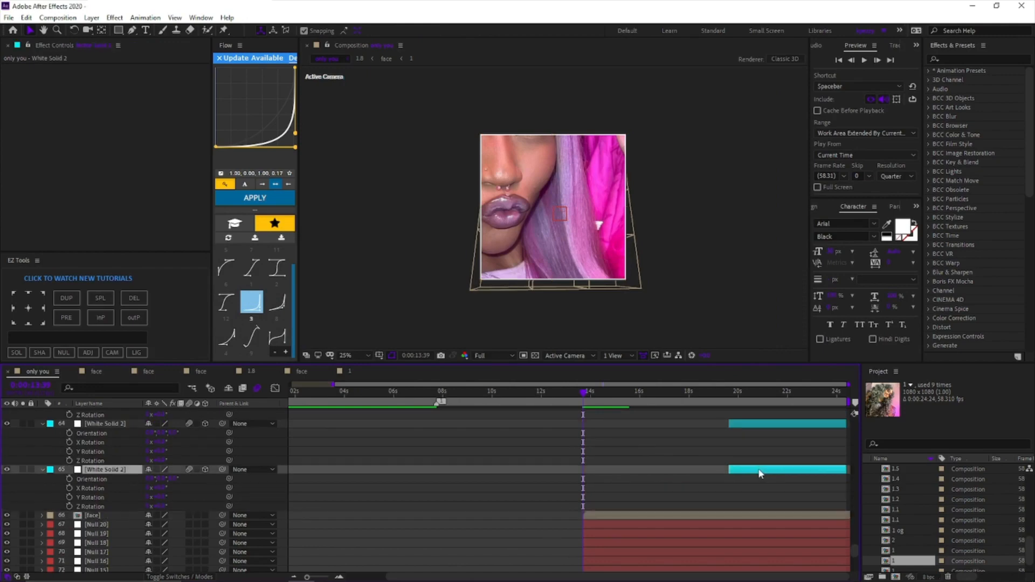
scroll(760, 473, up, 4)
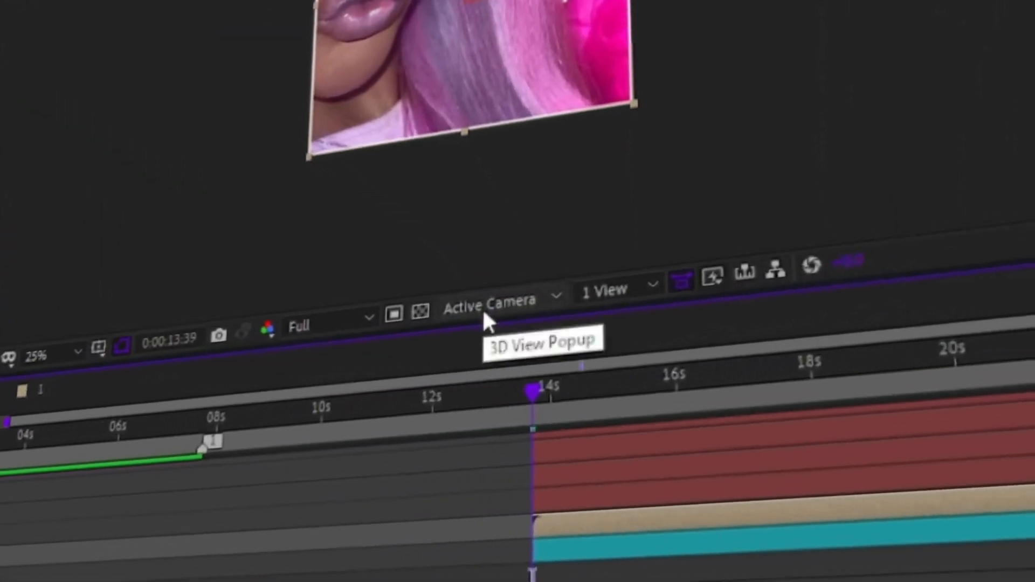
click(565, 355)
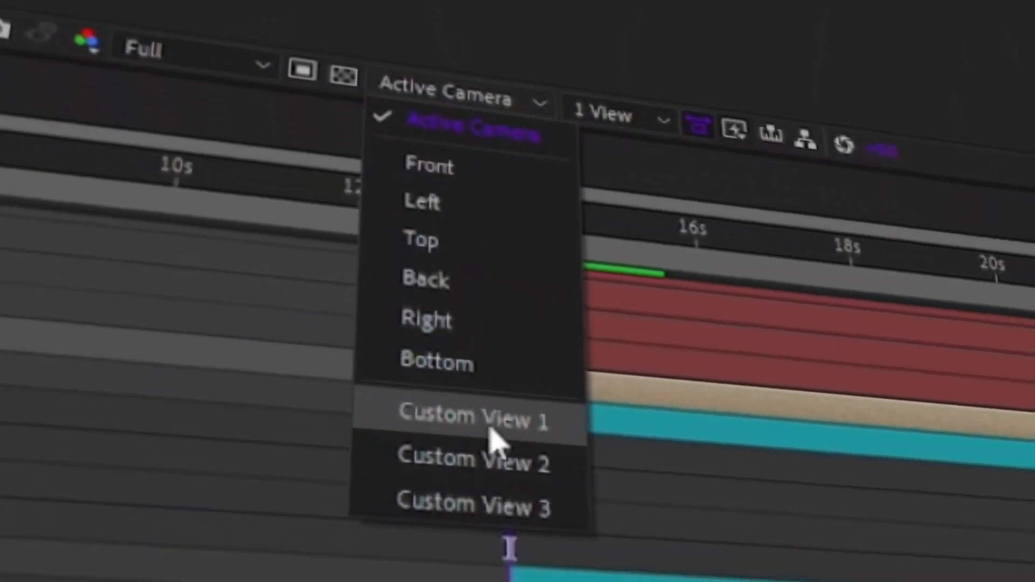
click(500, 544)
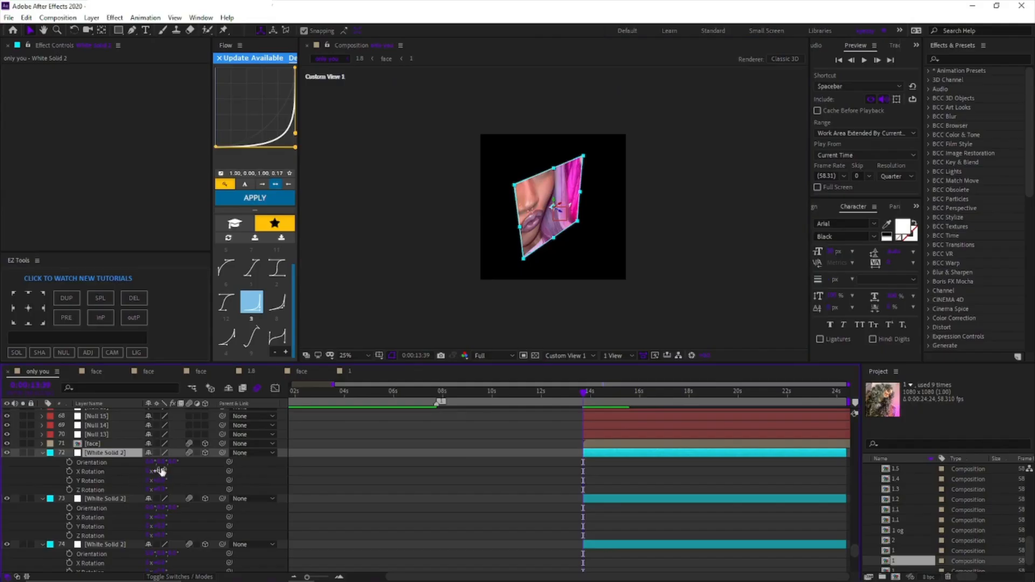
Step: Set the first White Solid 2's X Rotation to 90° and snap it to the bottom edge of the face image as the cube's floor
click(162, 471)
text(90)
key(Return)
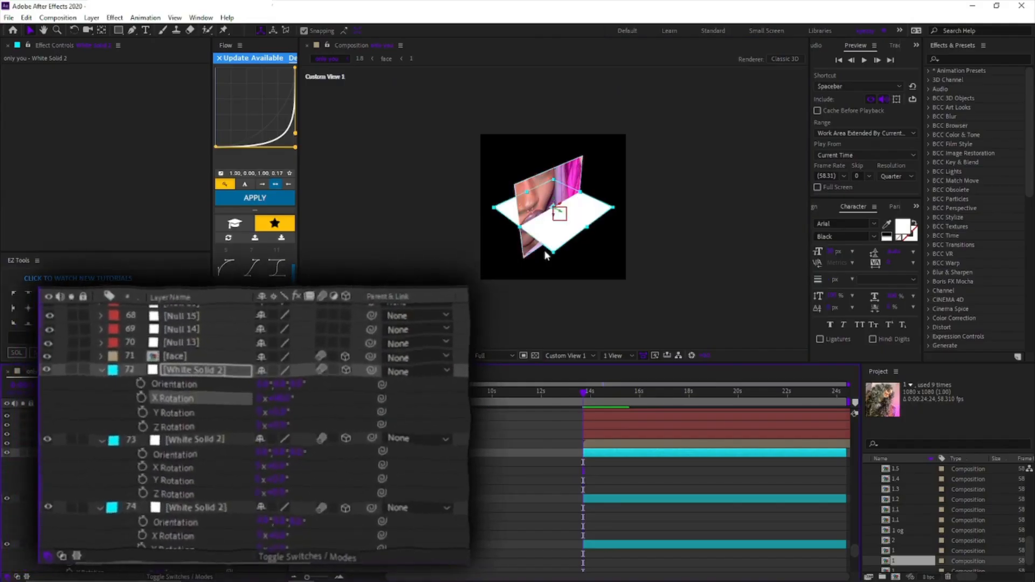
drag(545, 247, 518, 254)
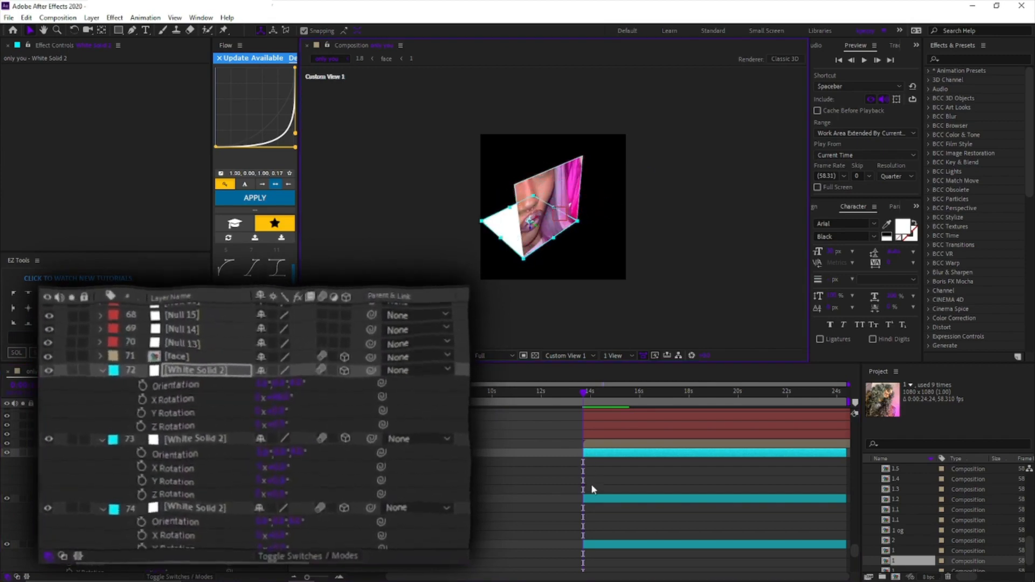
Step: Set the second White Solid 2's X Rotation to 90° and snap it to the top edge of the face image
click(594, 498)
click(279, 466)
text(90)
key(Return)
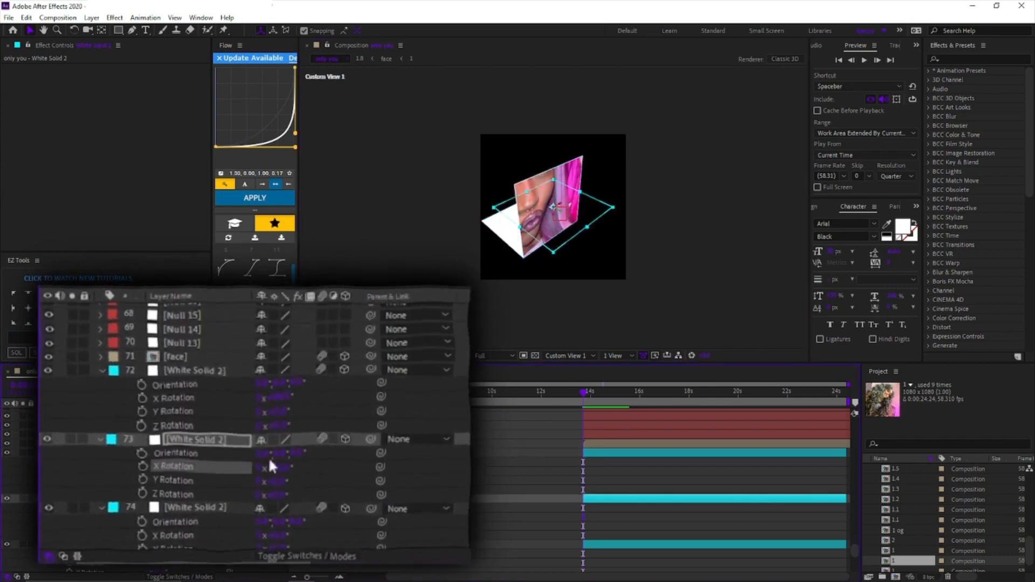
drag(583, 185, 583, 156)
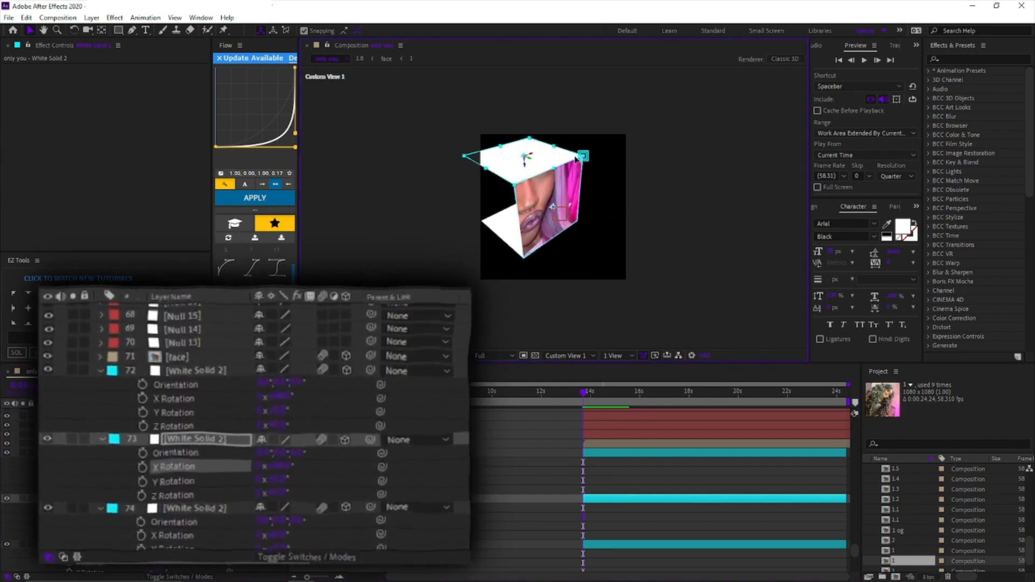
Step: Set the third White Solid 2's Y Rotation to 90° and snap it to the right edge of the face image
click(587, 499)
scroll(574, 502, down, 2)
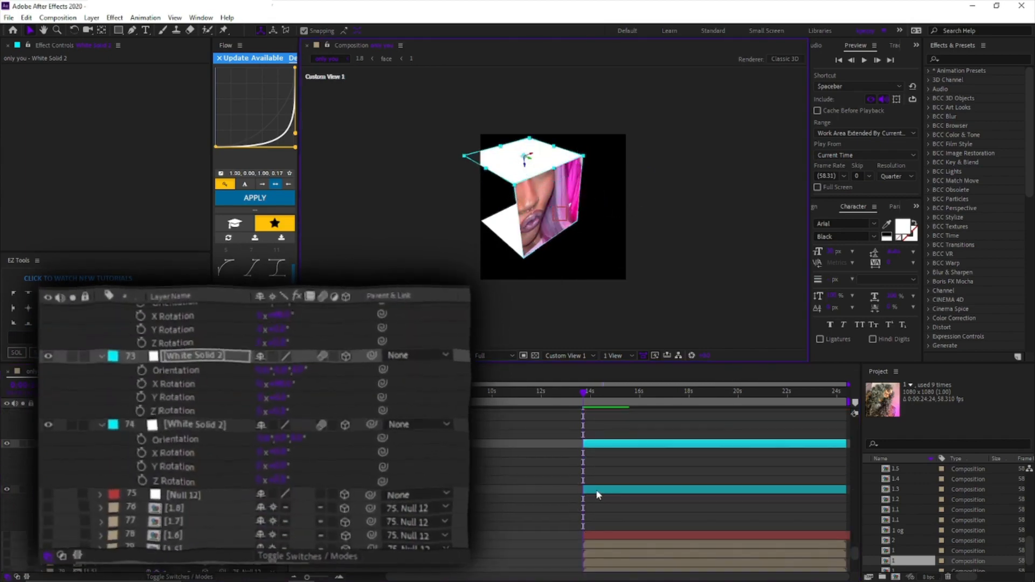
click(596, 491)
click(278, 466)
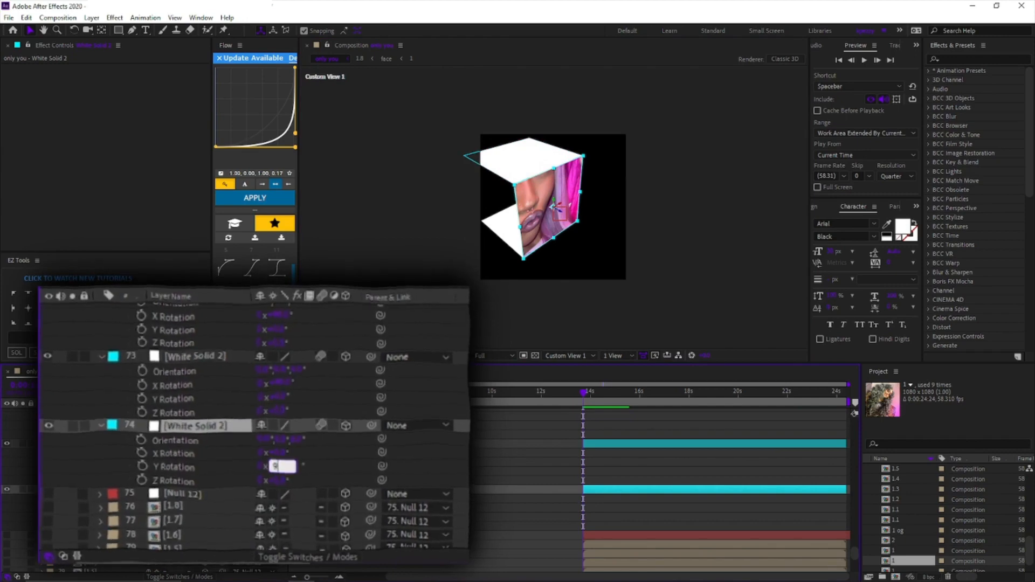
text(90)
key(Return)
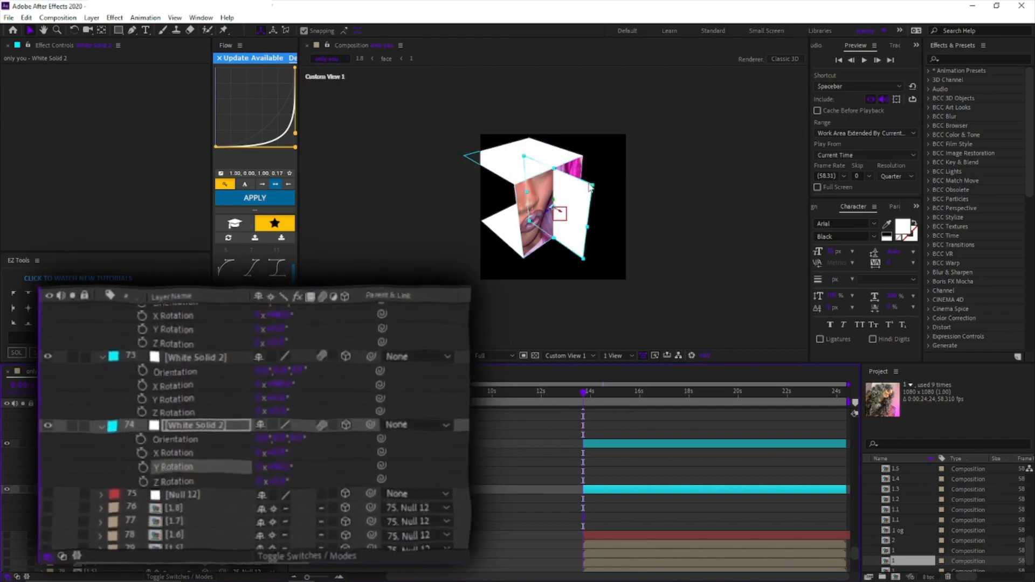
drag(592, 186, 583, 156)
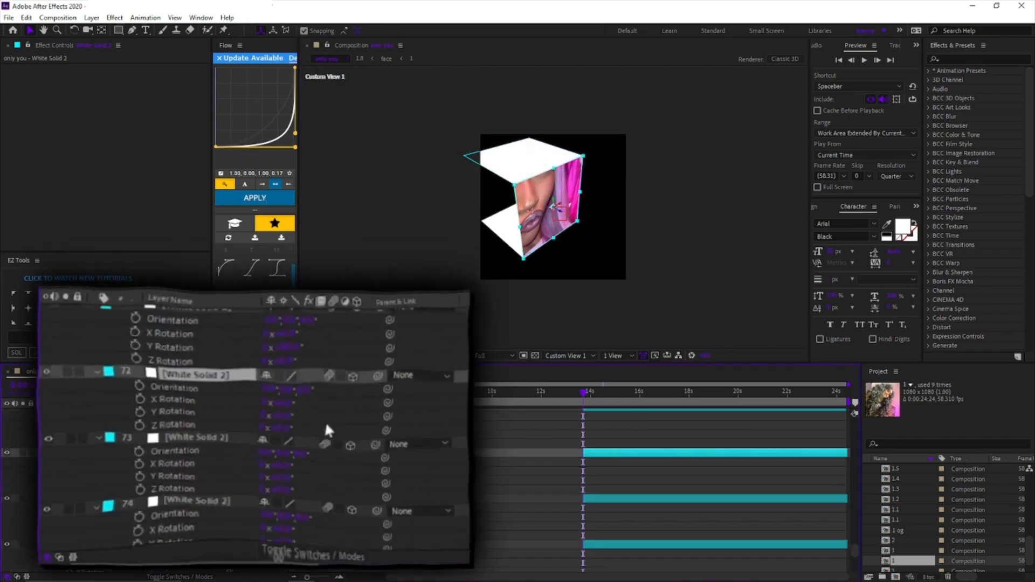
Step: Set the fourth White Solid 2's Y Rotation to 90° at the face image's left edge, and snap the unrotated solid onto the cube's back
click(278, 413)
text(90)
key(Return)
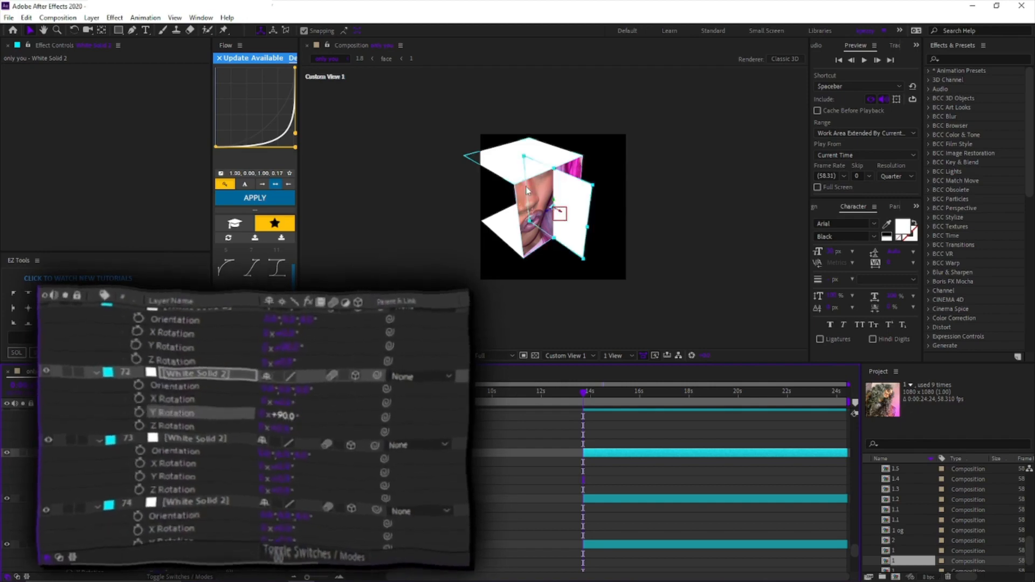
drag(592, 186, 505, 192)
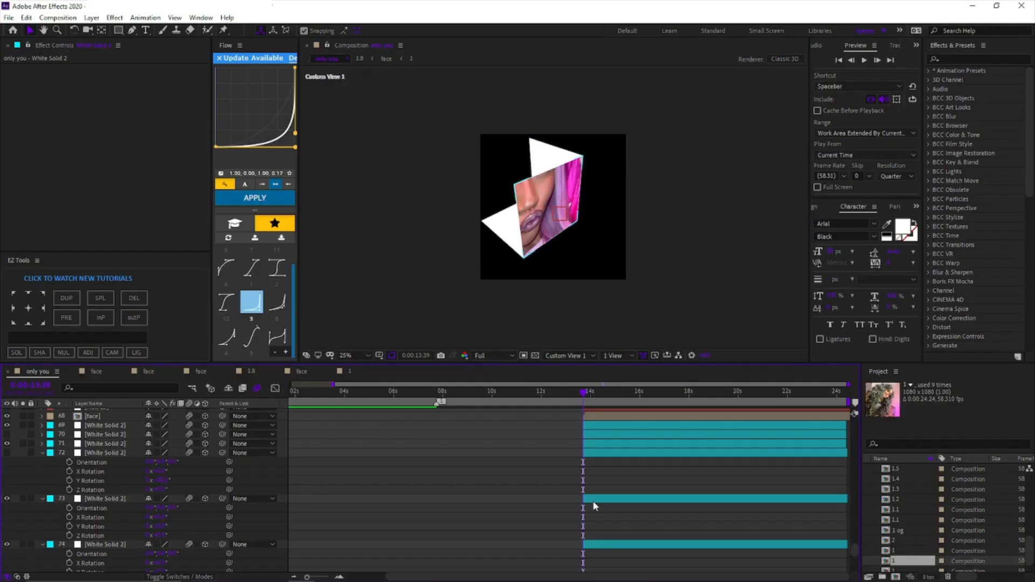
click(593, 500)
drag(581, 161, 526, 143)
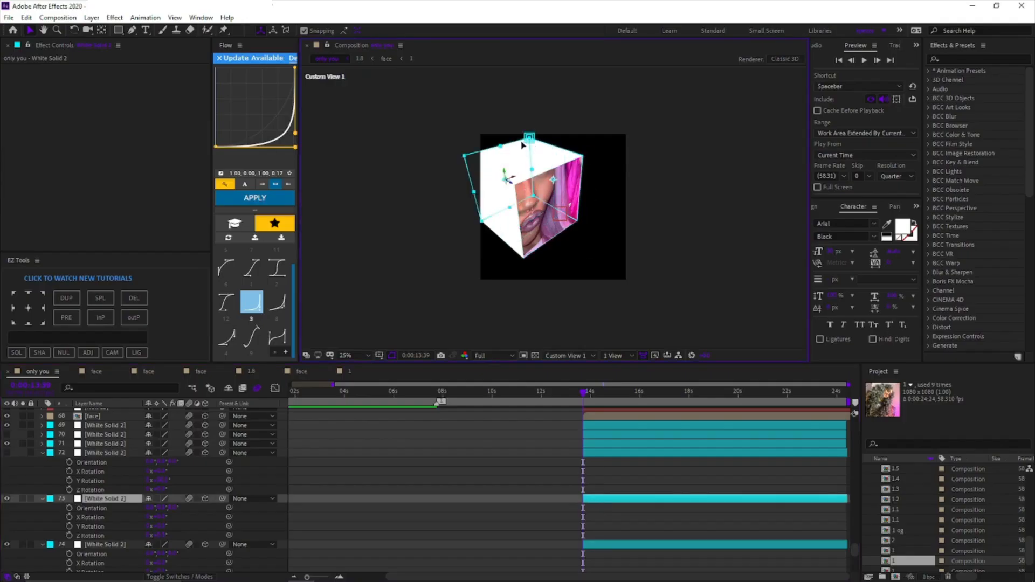
Step: Pre-compose the face layer and the five White Solid 2 layers into a composition named 2
click(595, 467)
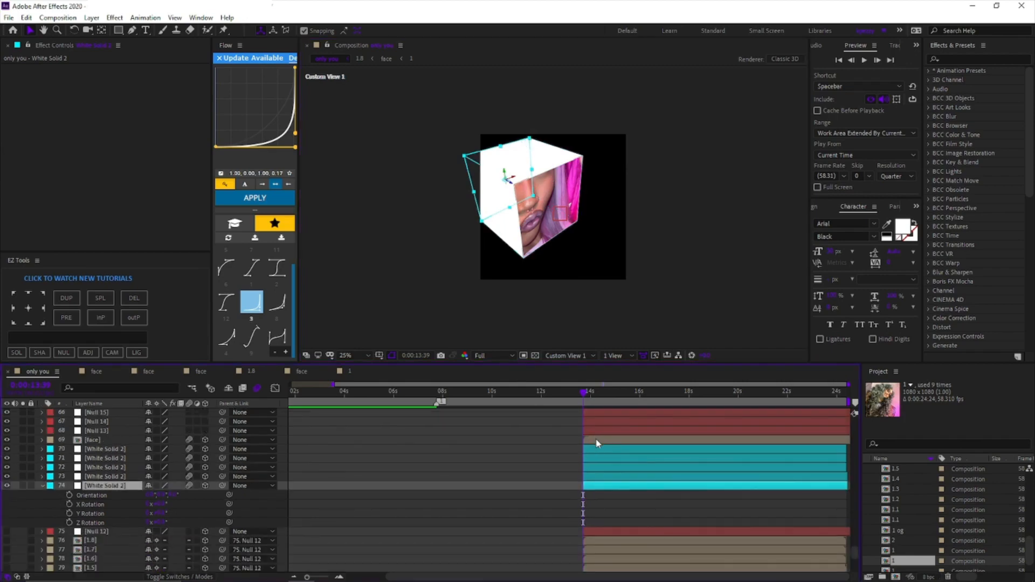
shift+click(595, 439)
key(ctrl+shift+c)
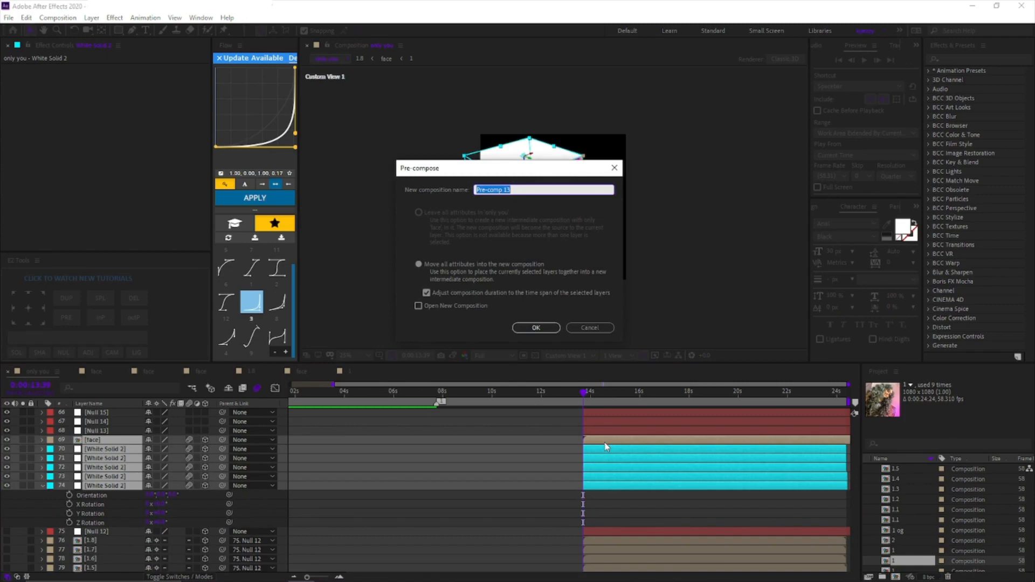
key(Escape)
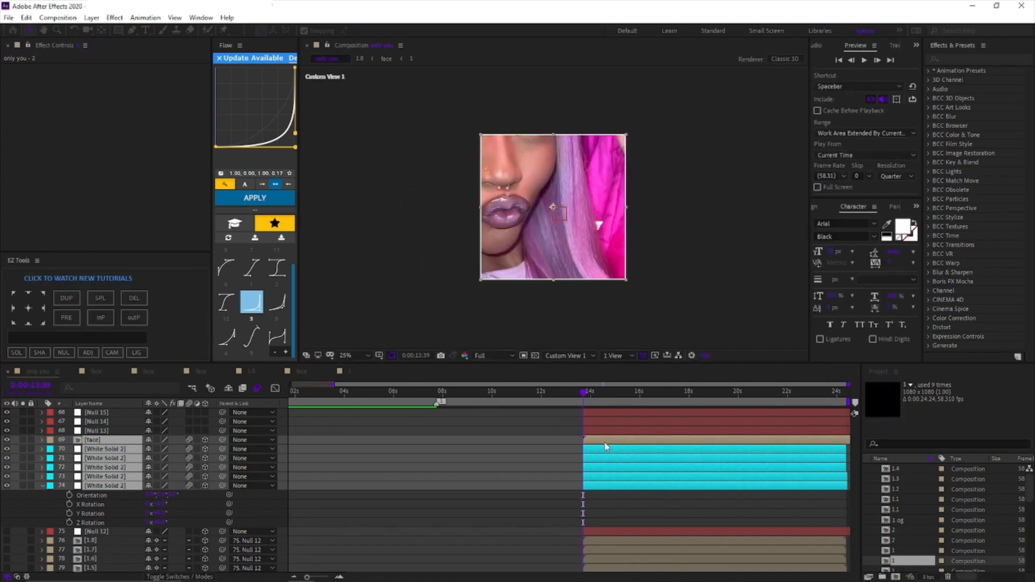
Step: Make layer 2 a 3D layer with collapsed transformations and parent it to Null 13
click(205, 439)
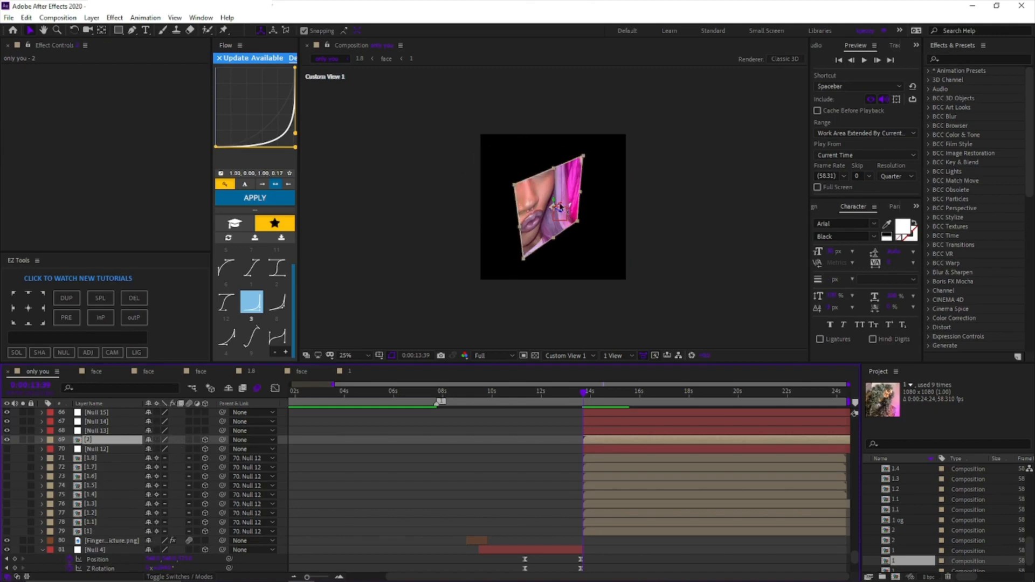
click(157, 439)
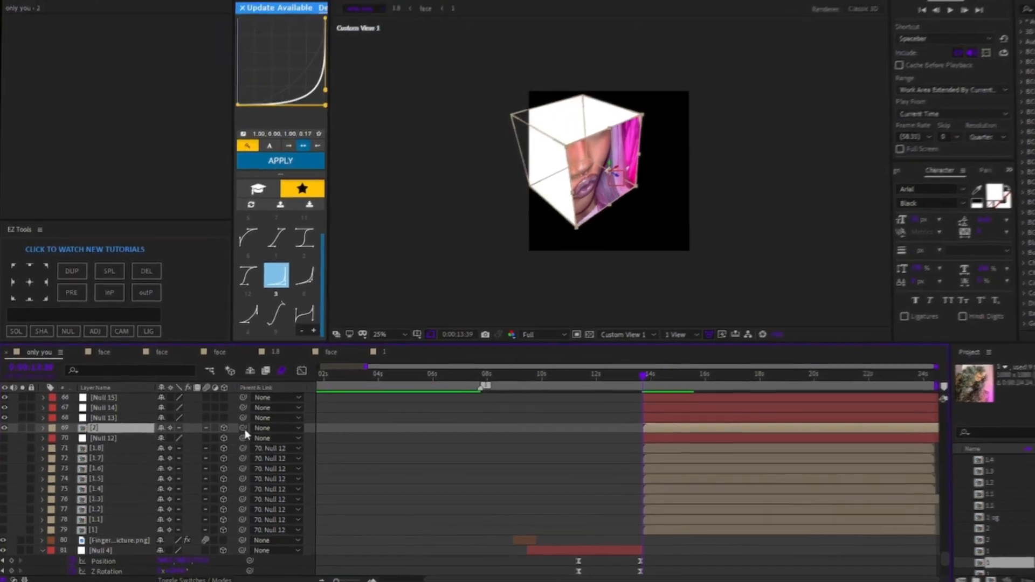
drag(222, 440, 66, 447)
drag(84, 396, 140, 369)
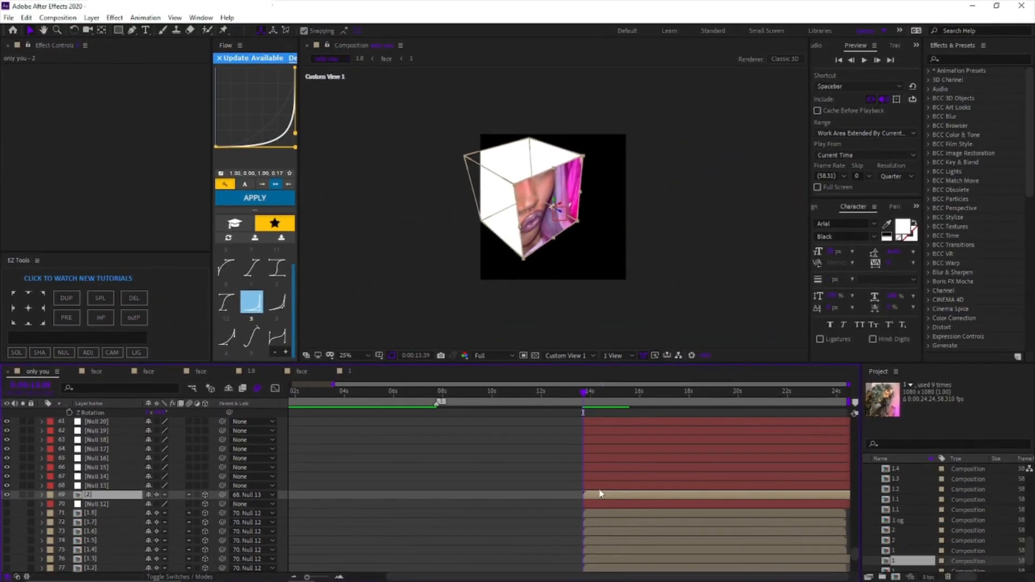
click(594, 477)
scroll(594, 477, up, 3)
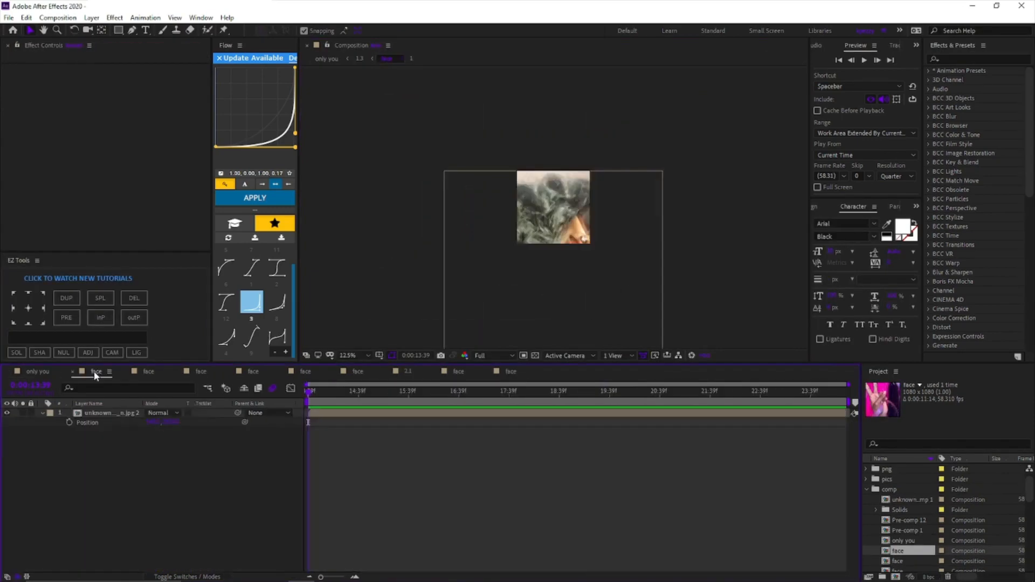
Step: Open another face composition and save the project
click(305, 372)
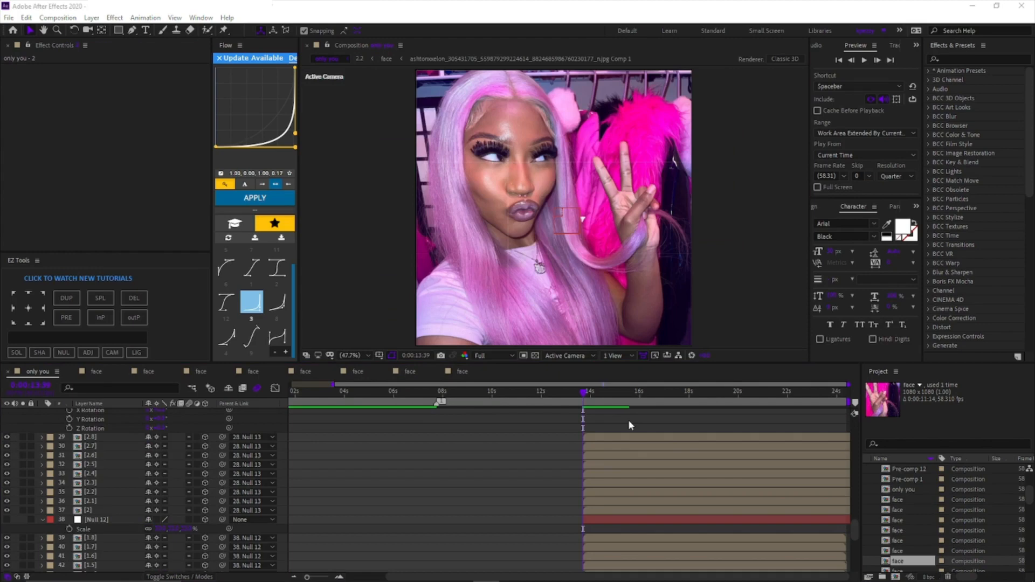
key(ctrl+s)
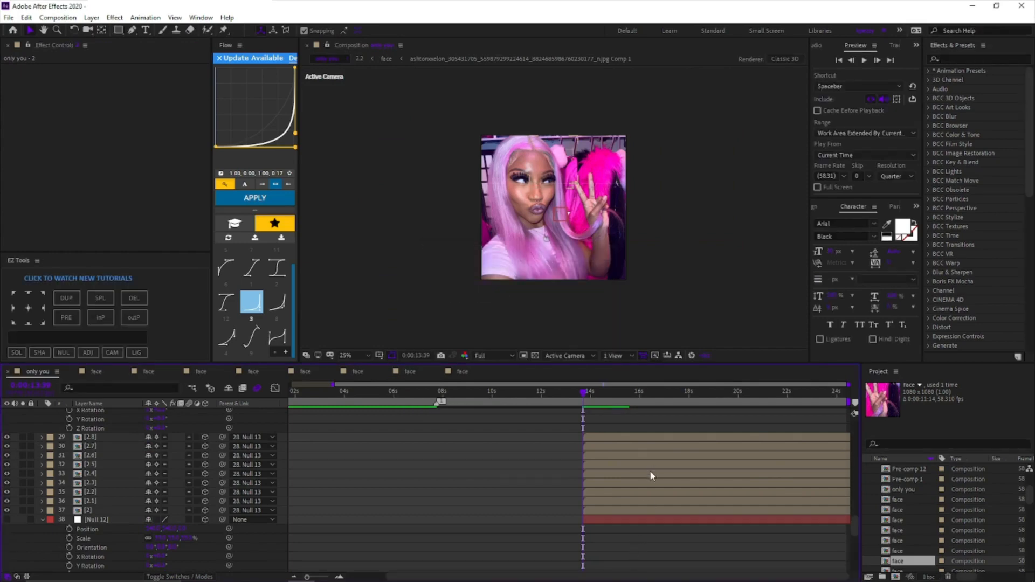
Step: Examine the stacked cubes from the Left view and return to Active Camera
click(566, 355)
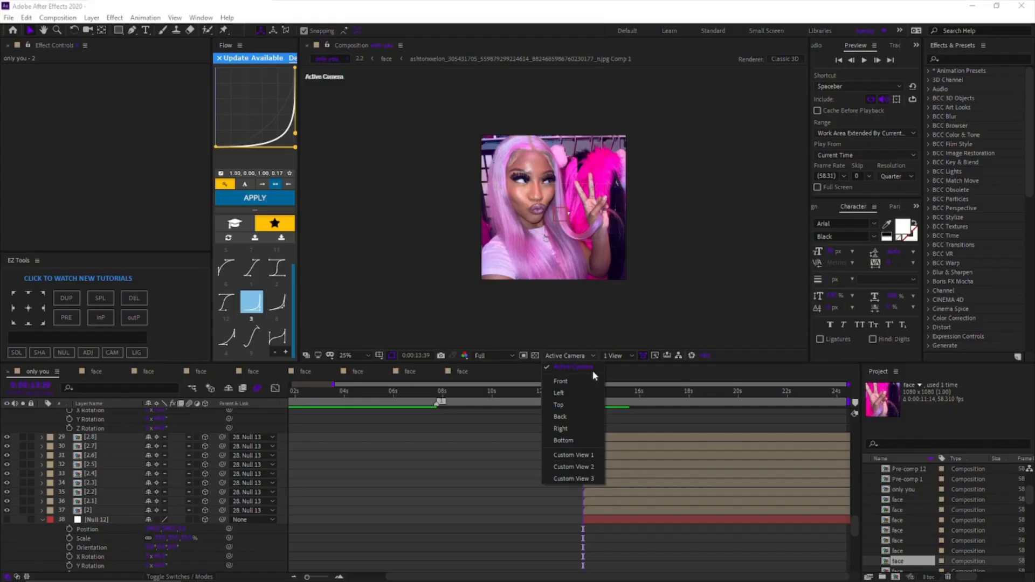
click(561, 393)
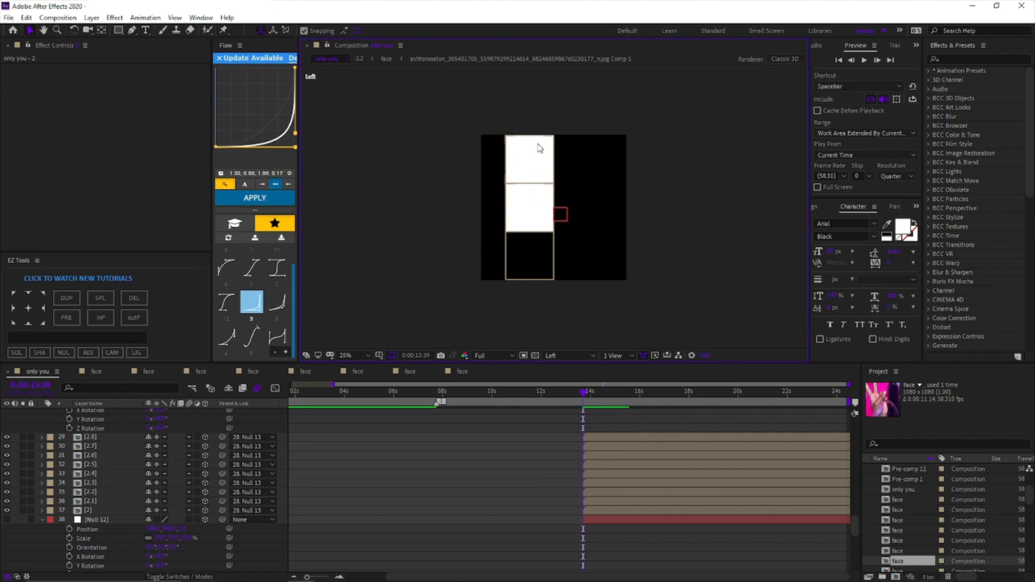
click(580, 357)
click(568, 266)
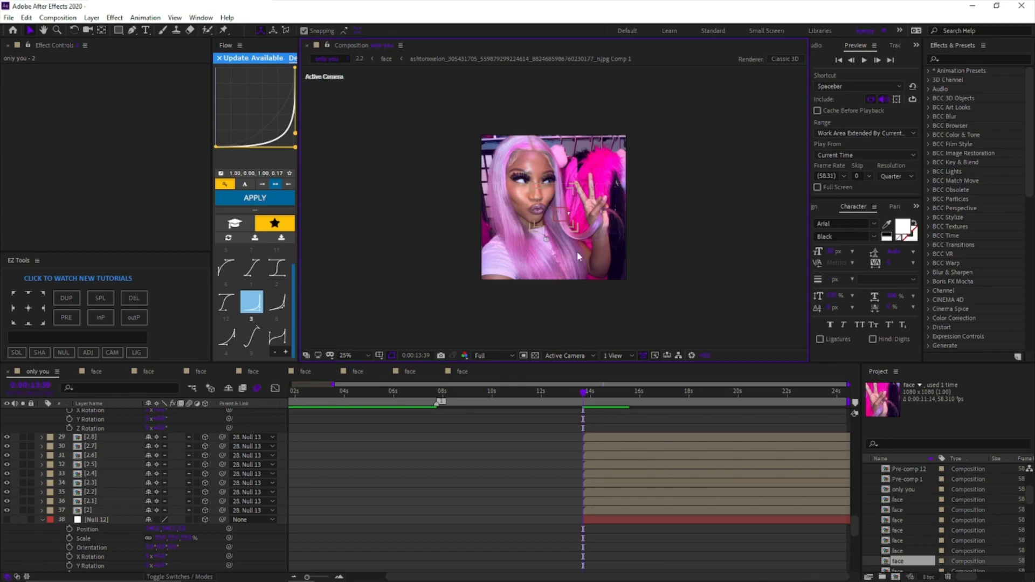
Step: Rotate the 1 + 2 control null around its Y axis to turn the cube groups side-on to the camera
click(42, 519)
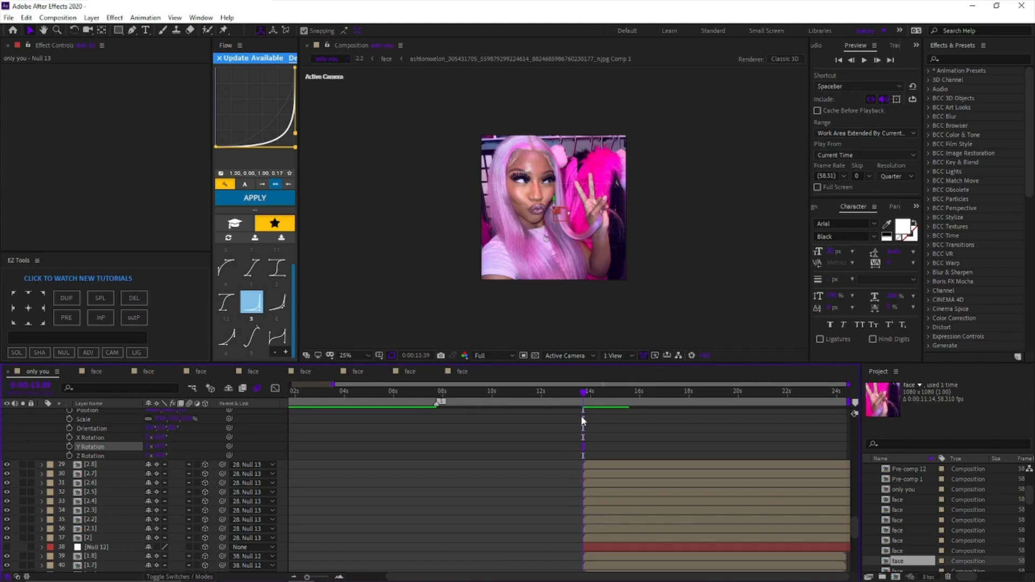
scroll(614, 432, up, 3)
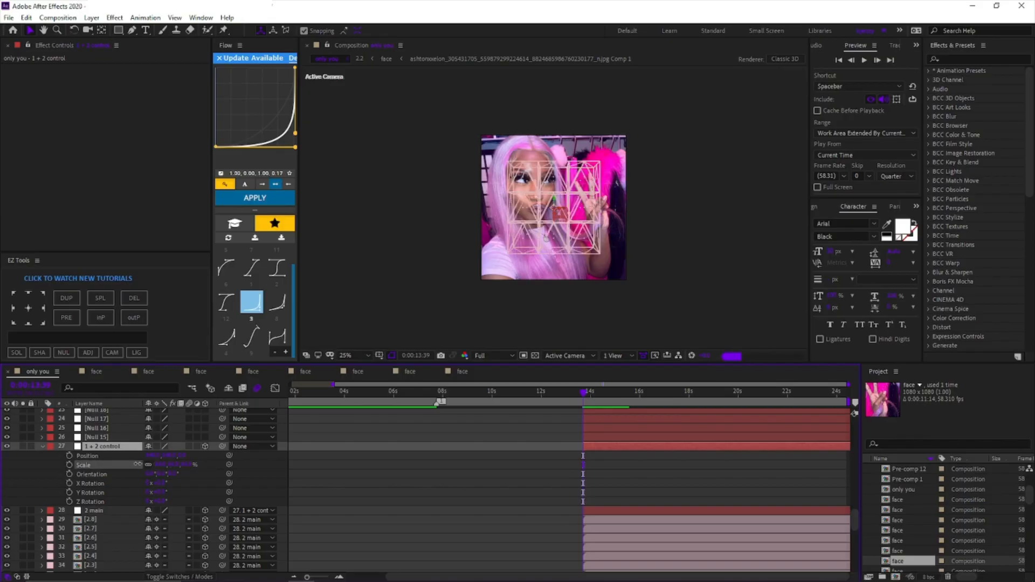
click(182, 489)
drag(183, 489, 193, 487)
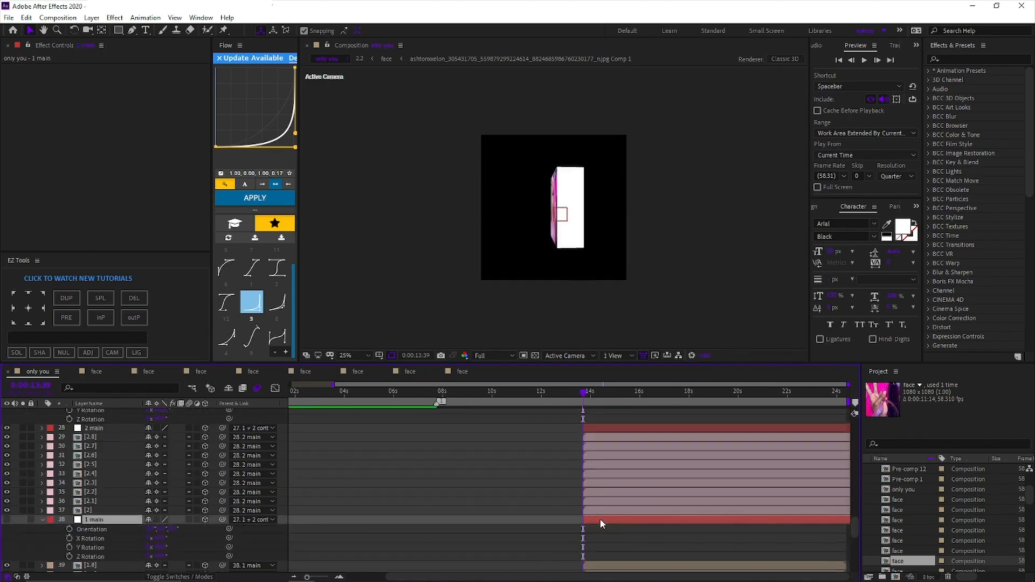
Step: Adjust the 1 main null's position to separate its cube group from the 2 main group
key(u)
drag(198, 510, 173, 510)
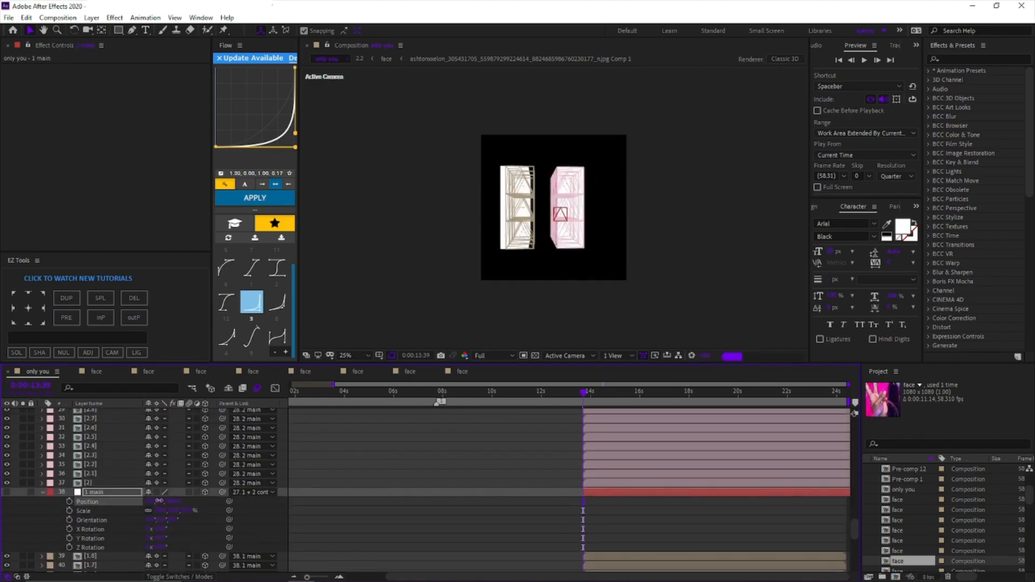
drag(160, 501, 162, 497)
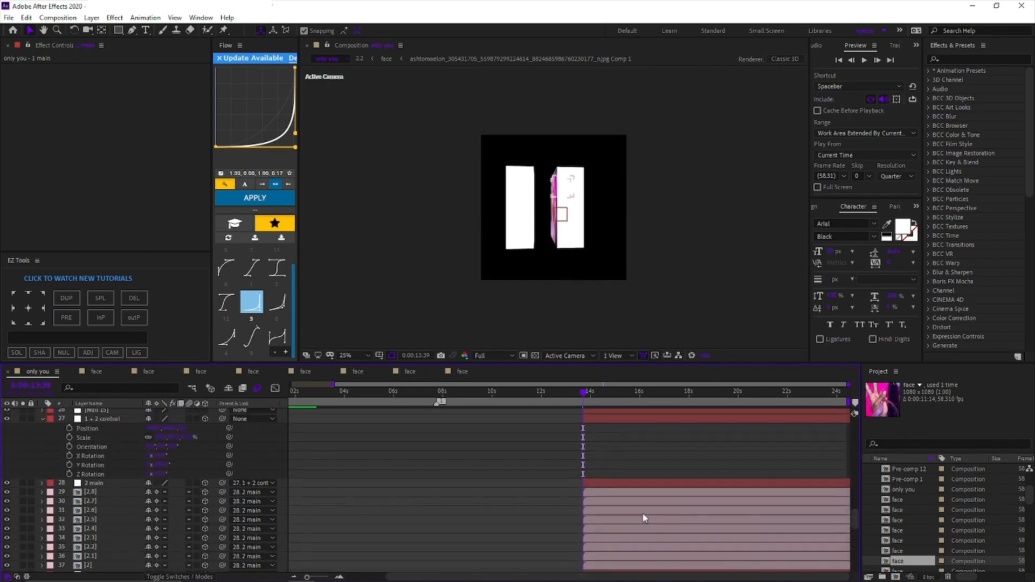
Step: Turn the 1 + 2 control null so the picture side of the cube groups faces the camera at an angle
scroll(642, 518, up, 3)
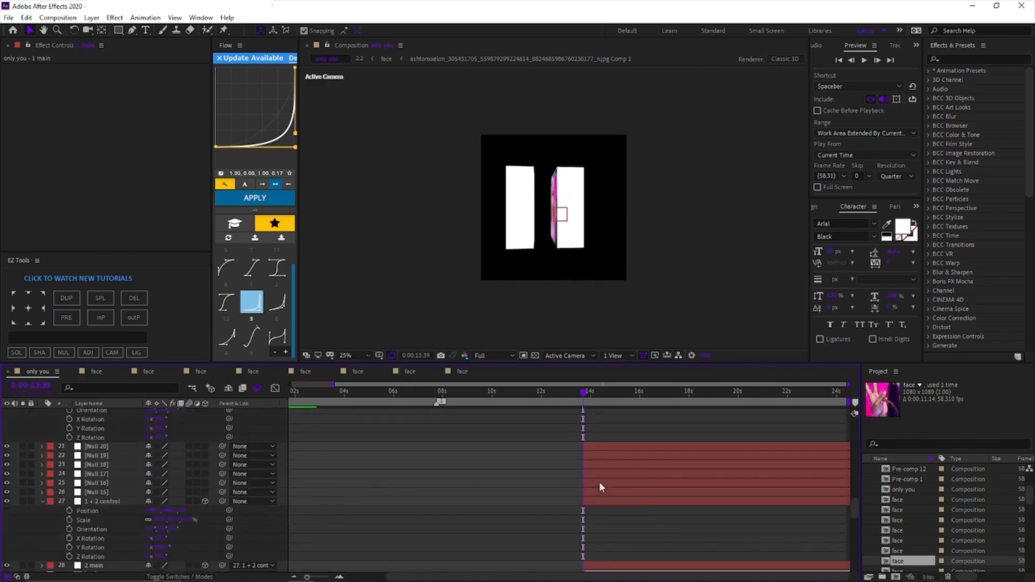
click(584, 501)
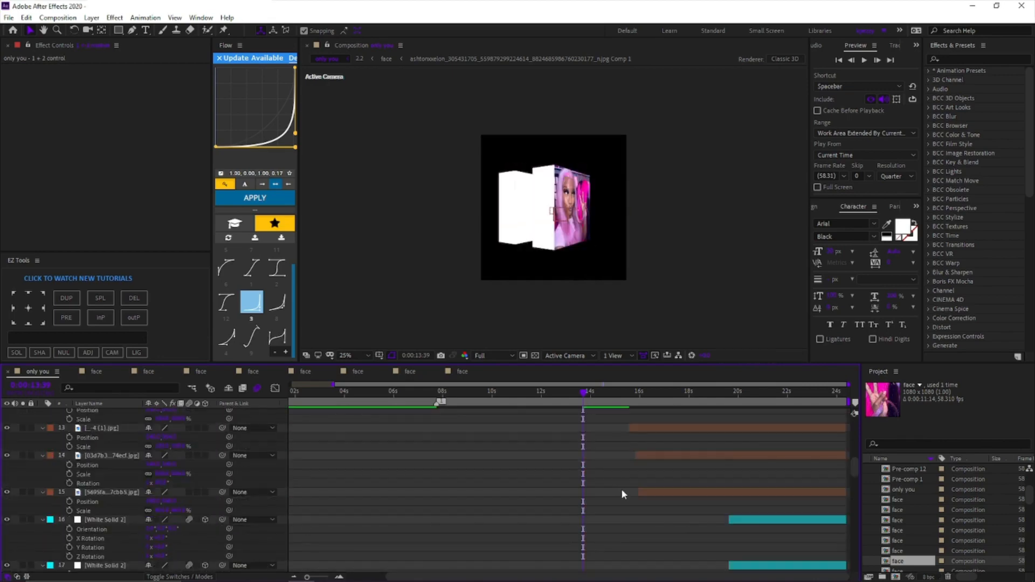
Step: Move the tinted-glasses portrait layer to start at the playhead and extend its end to the end of the composition
scroll(623, 490, down, 1)
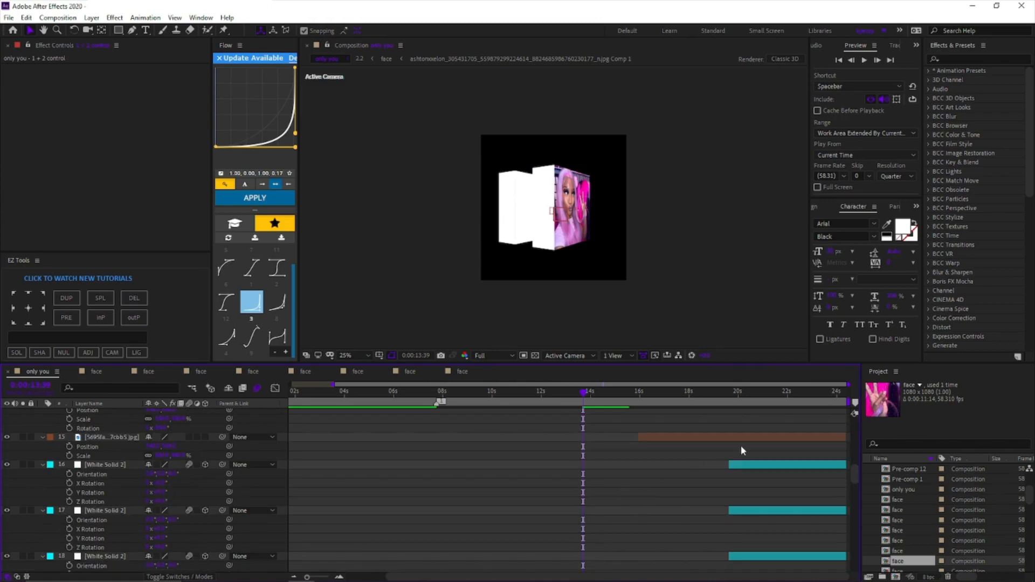
click(648, 438)
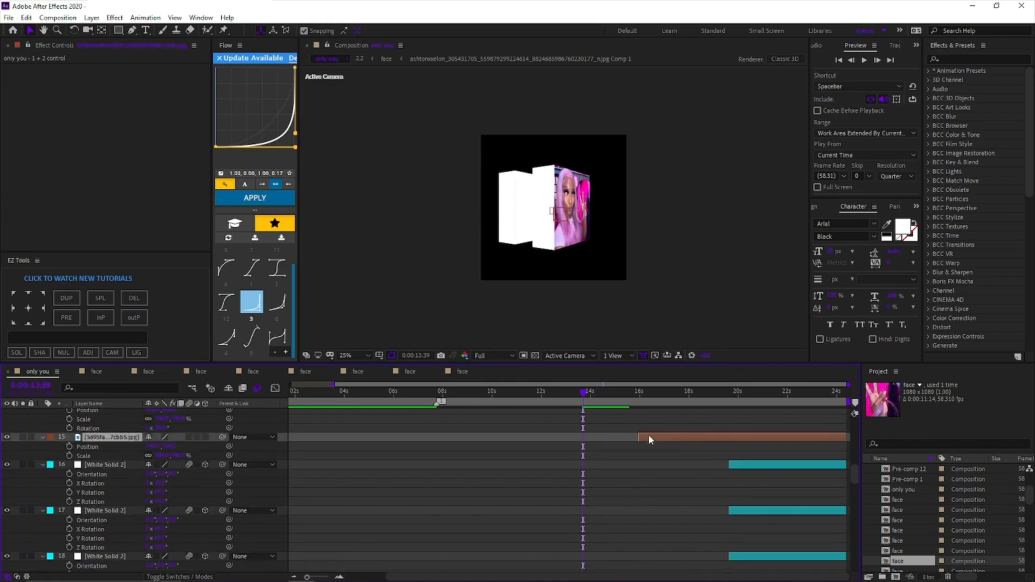
click(99, 319)
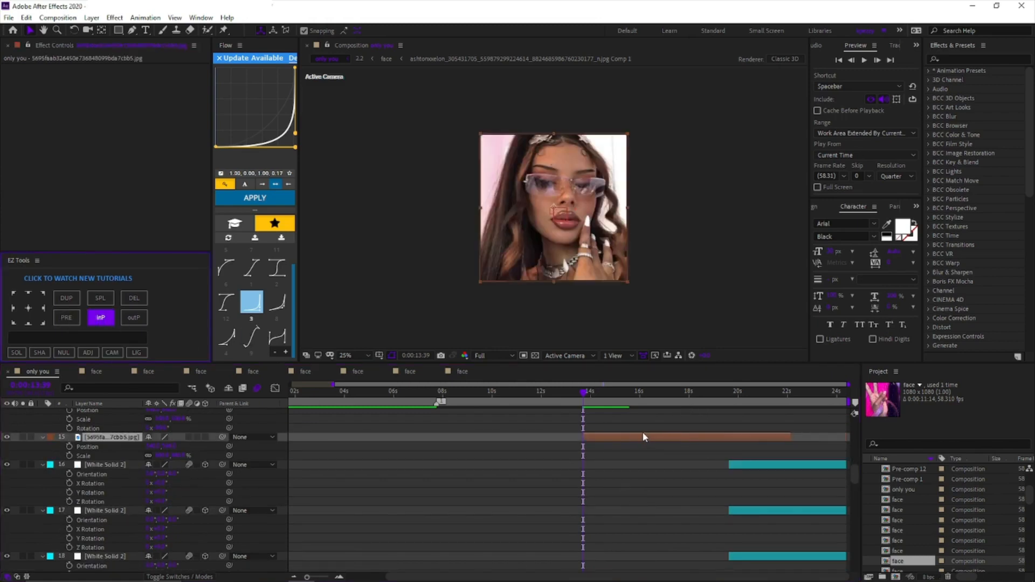
drag(792, 435, 843, 441)
Step: Pre-compose the tinted-glasses portrait layer and set the pre-comp's scale to 300%
key(ctrl+shift+c)
key(Return)
click(163, 446)
text(300)
key(Return)
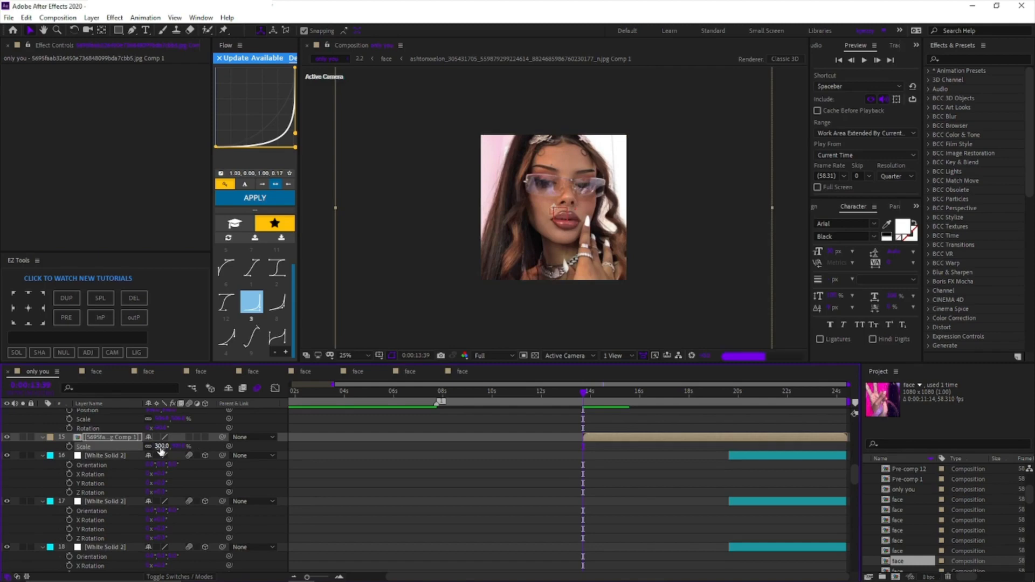
Step: Pre-compose one copy of the enlarged portrait as face, make it 3D with motion blur, and solo it
key(ctrl+shift+c)
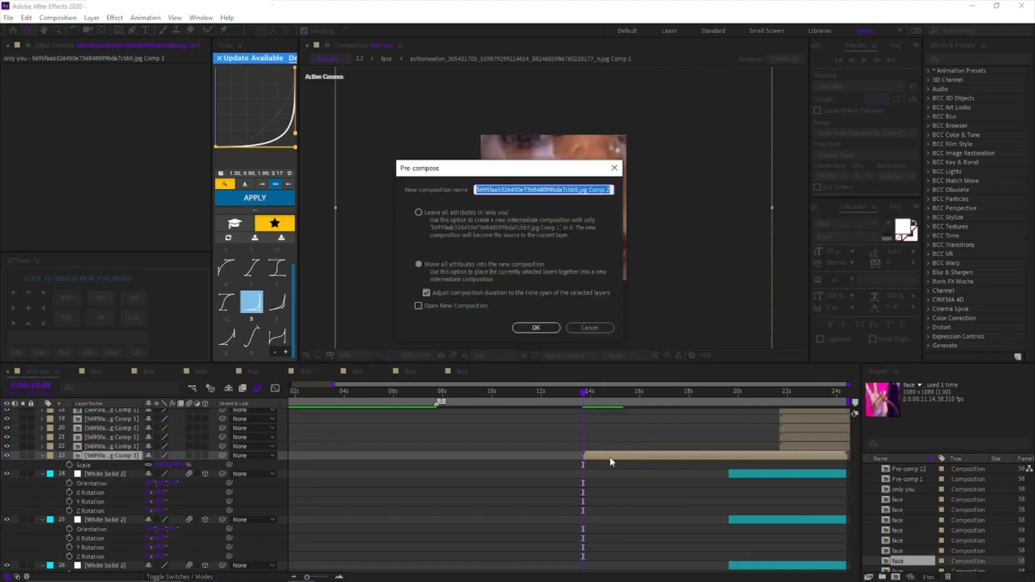
text(face)
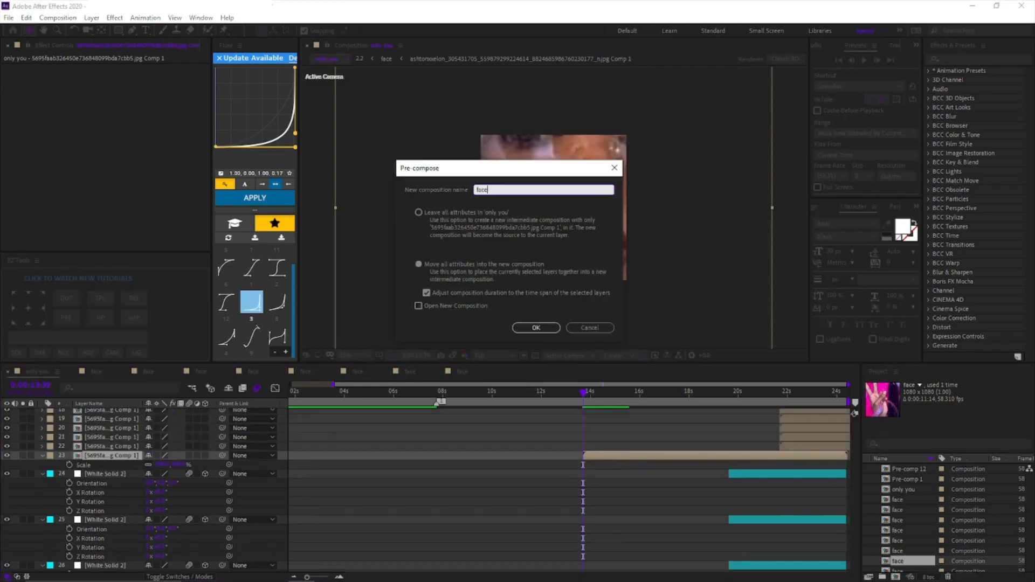
key(Return)
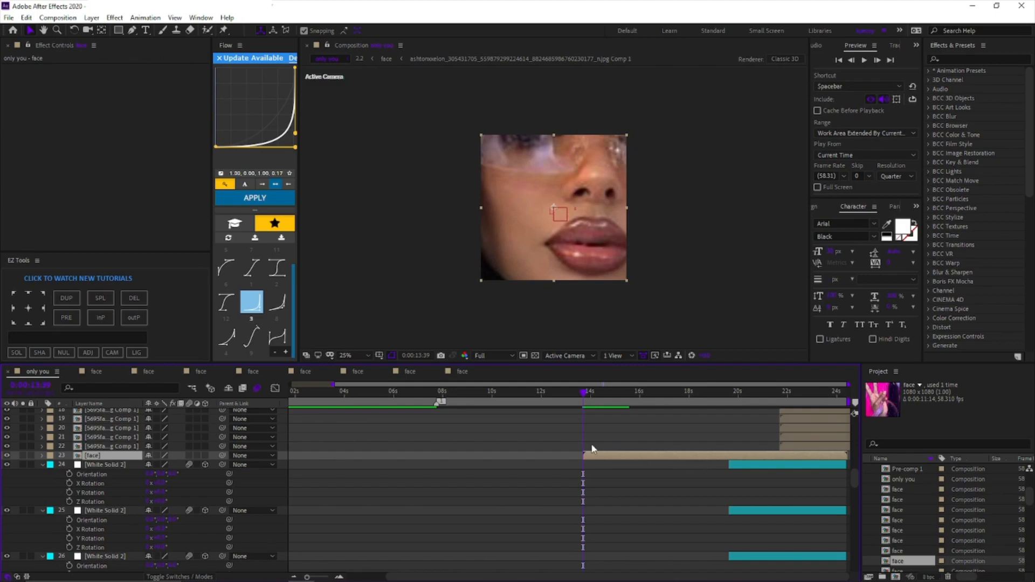
click(205, 455)
click(189, 456)
click(23, 455)
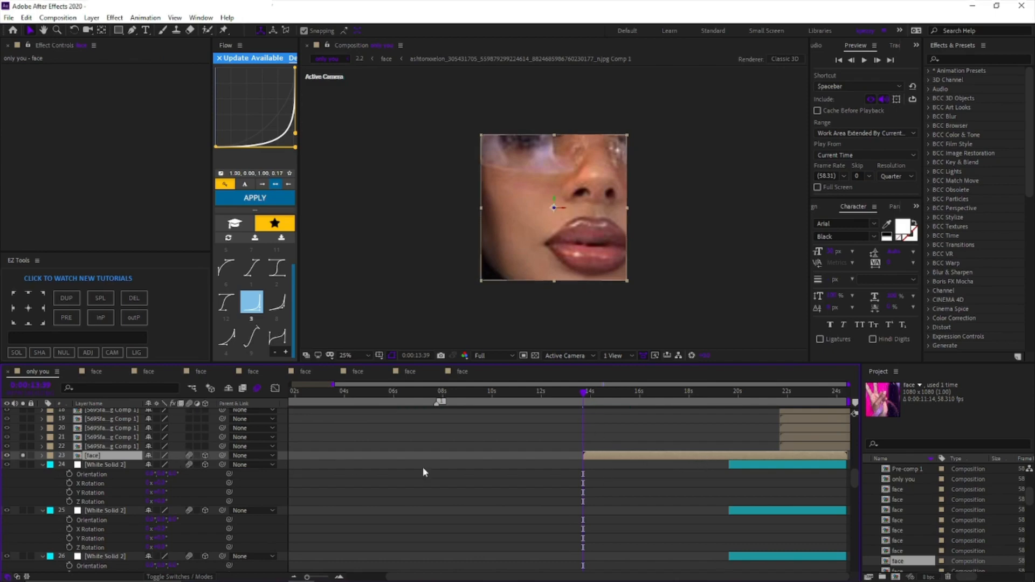
Step: View the face in Custom View 1 and move the White Solid 2 layers to start at the playhead
key(space)
click(577, 355)
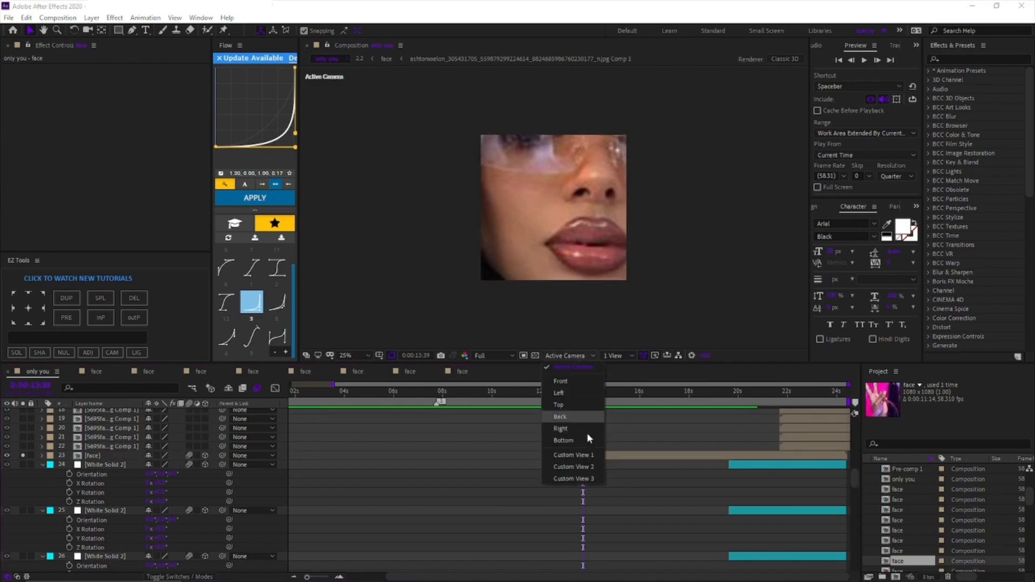
click(572, 465)
drag(764, 466, 617, 466)
drag(760, 511, 614, 510)
click(42, 465)
click(42, 474)
drag(760, 483, 614, 483)
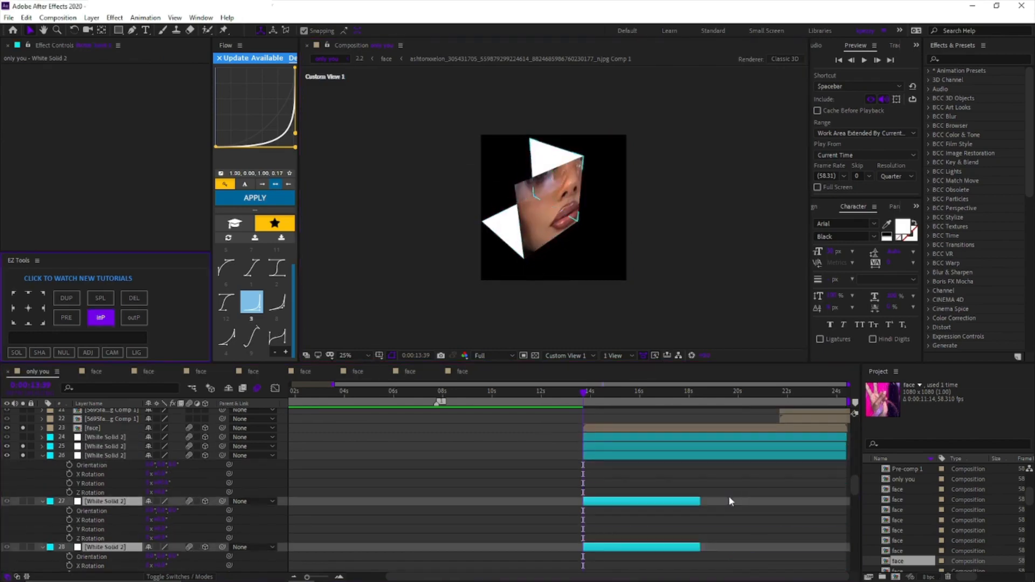
drag(749, 511, 603, 512)
Step: Extend the remaining white solids, solo them, and pre-compose the face and solids into a cube named 3
click(42, 464)
click(7, 465)
key(ctrl+shift+c)
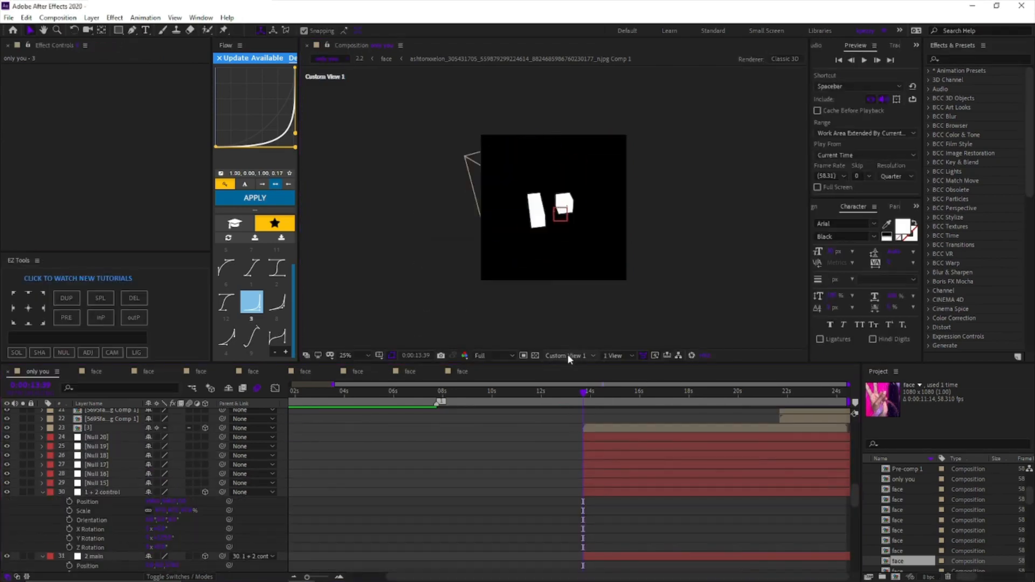
Step: Parent cube 3 to the 3 main null and snap the cube onto the corner of the existing cube groups
key(ctrl+z)
key(ctrl+z)
key(ctrl+z)
click(598, 548)
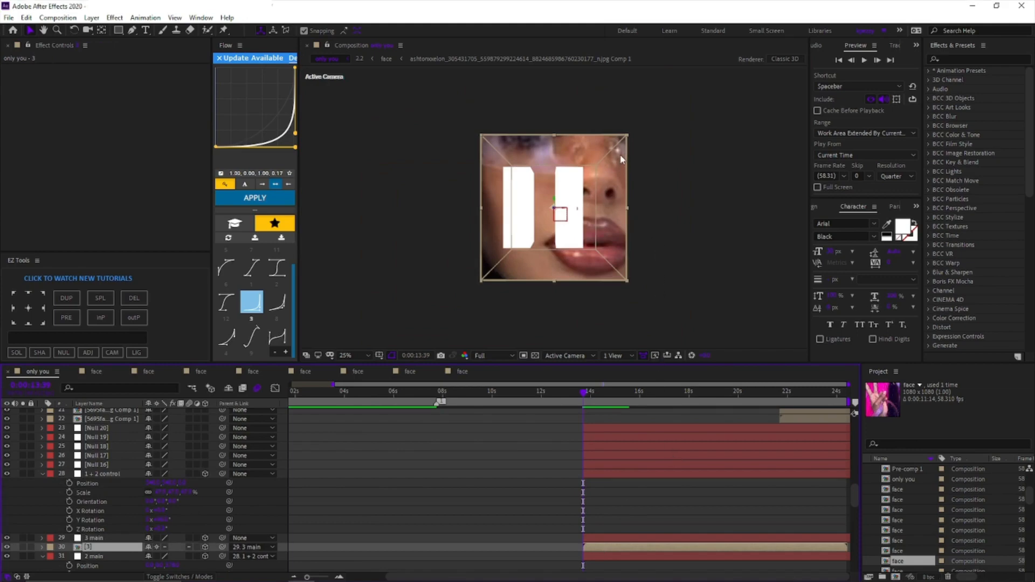
click(94, 538)
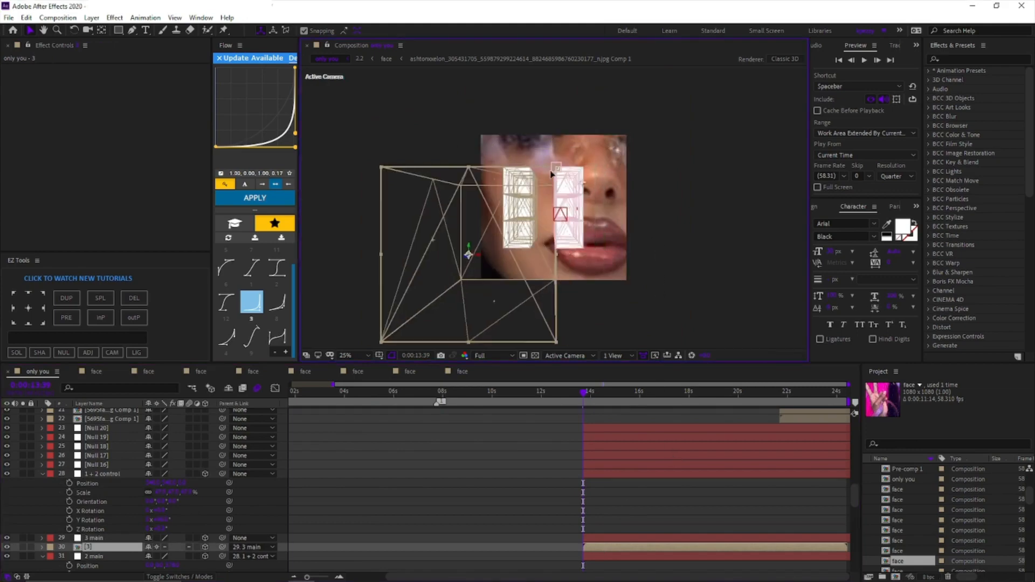
Step: Scale down the 3 main null to match the other cubes and parent it to the 1 + 2 control null
scroll(88, 497, down, 2)
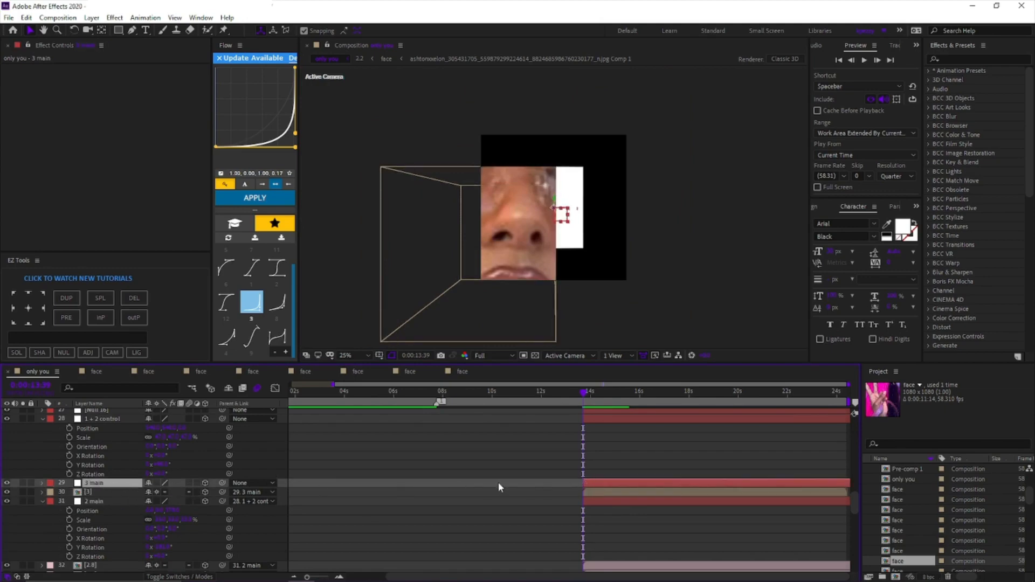
key(s)
click(160, 492)
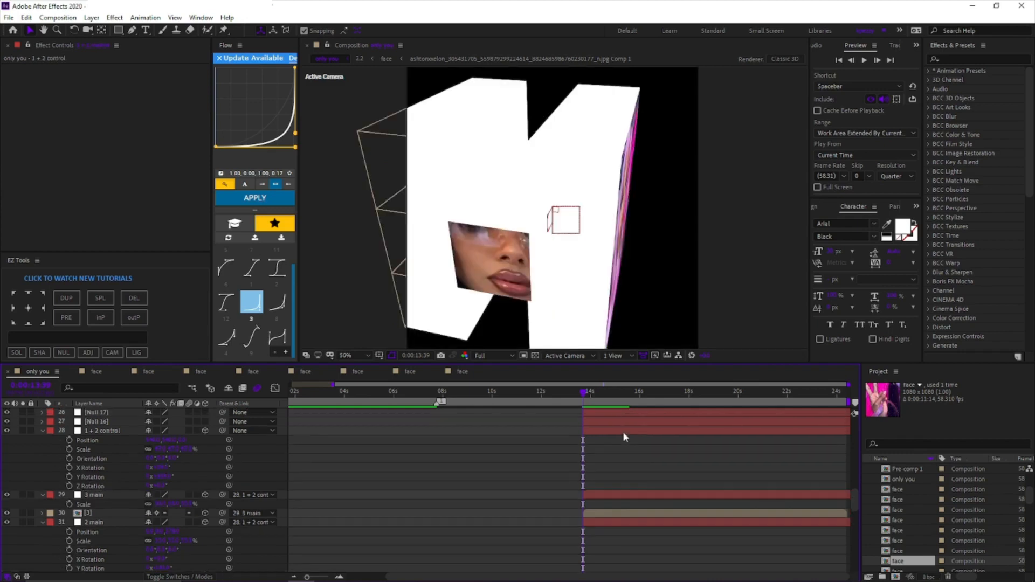
Step: Find the cube next to the portrait cube in the 1 main group and open its composition, 1.2
click(622, 430)
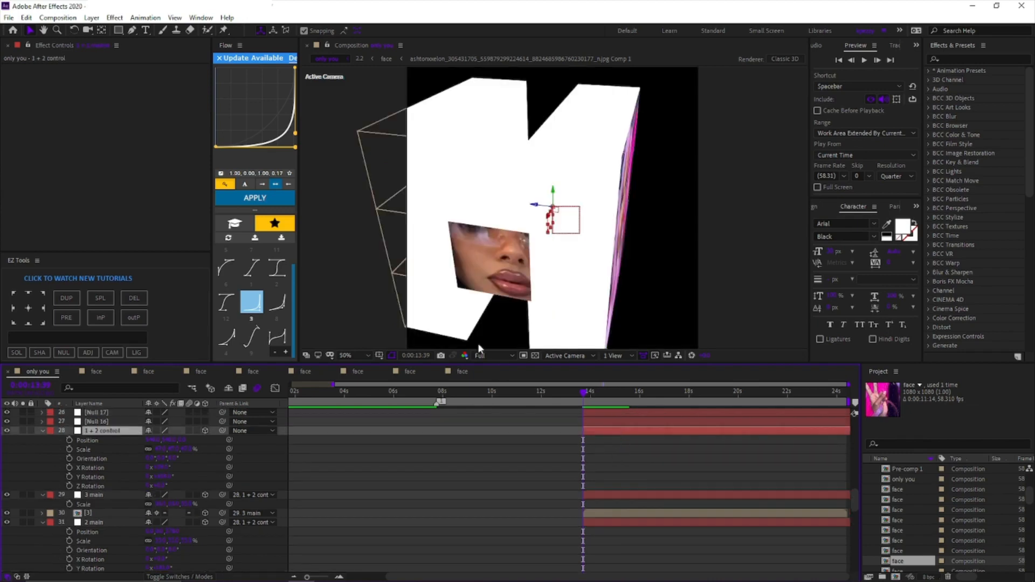
click(413, 276)
click(413, 231)
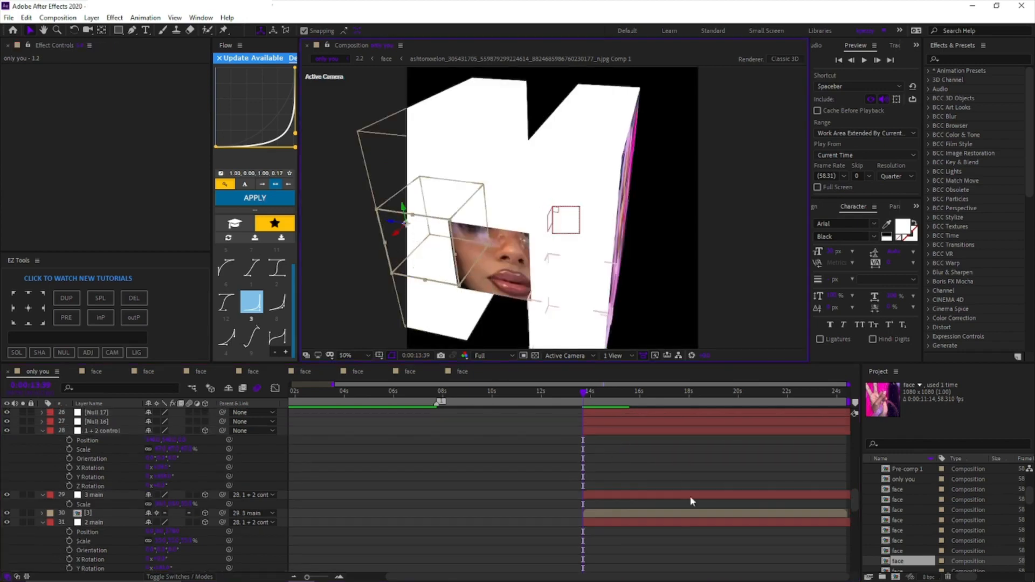
scroll(642, 507, down, 10)
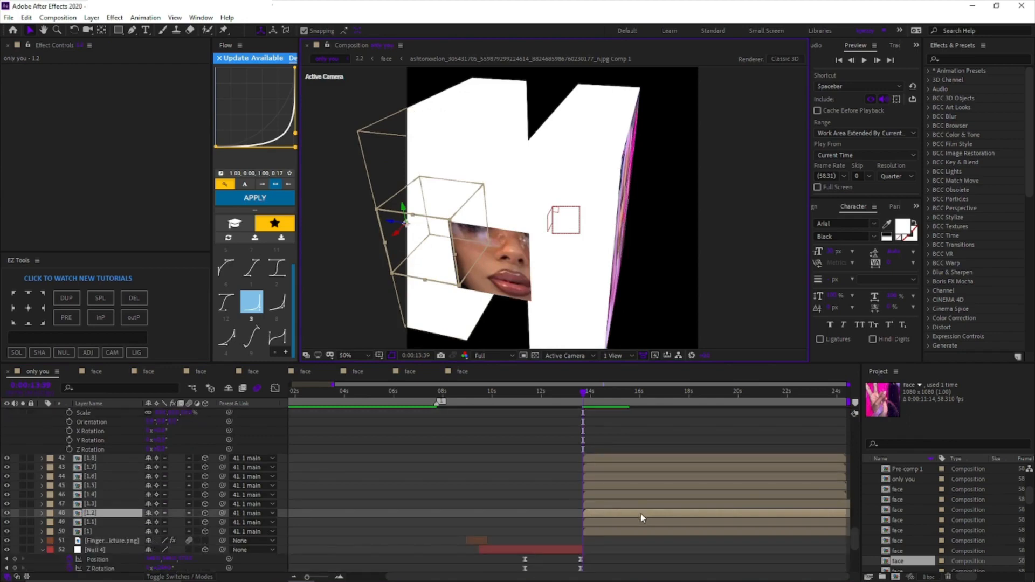
double_click(614, 516)
Step: View the 1.2 cube in Custom View 1 and identify the white solid forming the side that needs a picture
click(566, 356)
click(568, 455)
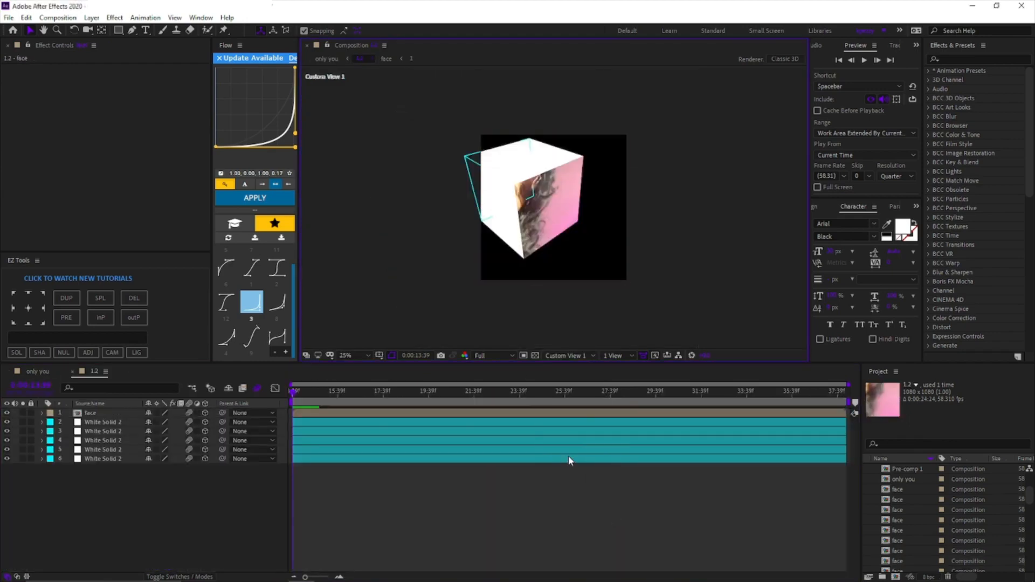
click(504, 221)
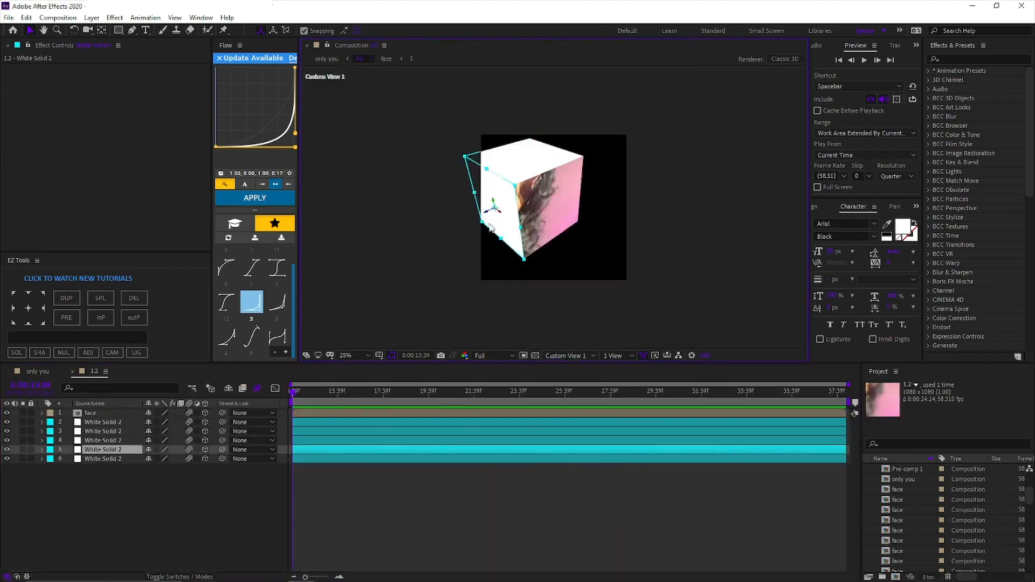
click(99, 440)
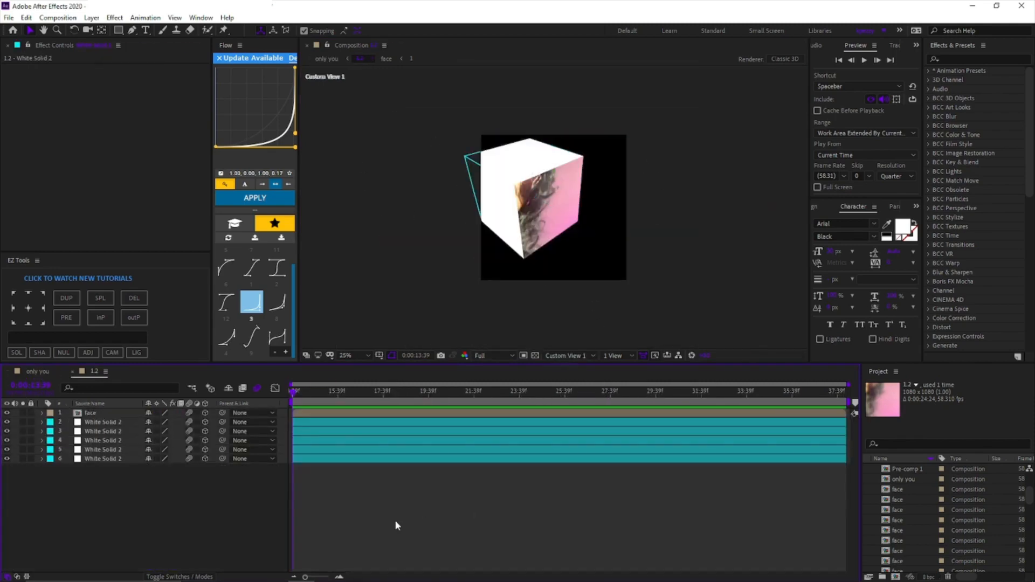
Step: Align the enlarged portrait pre-comp with the start of composition 1.2 and view it in Active Camera
click(101, 319)
click(570, 356)
click(585, 366)
click(347, 415)
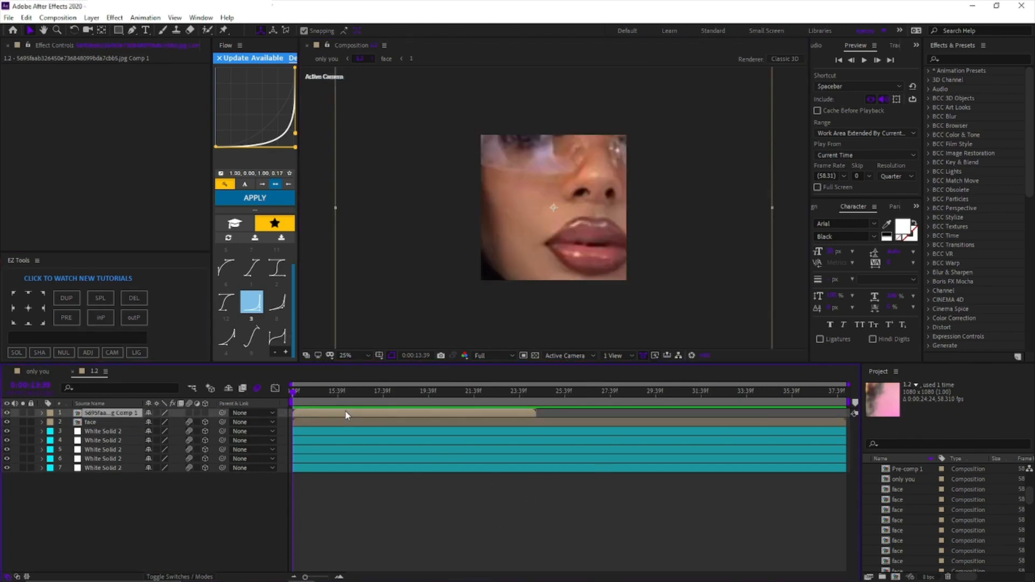
Step: Shift the portrait horizontally so its left section fills the frame, and pre-compose it as face
key(p)
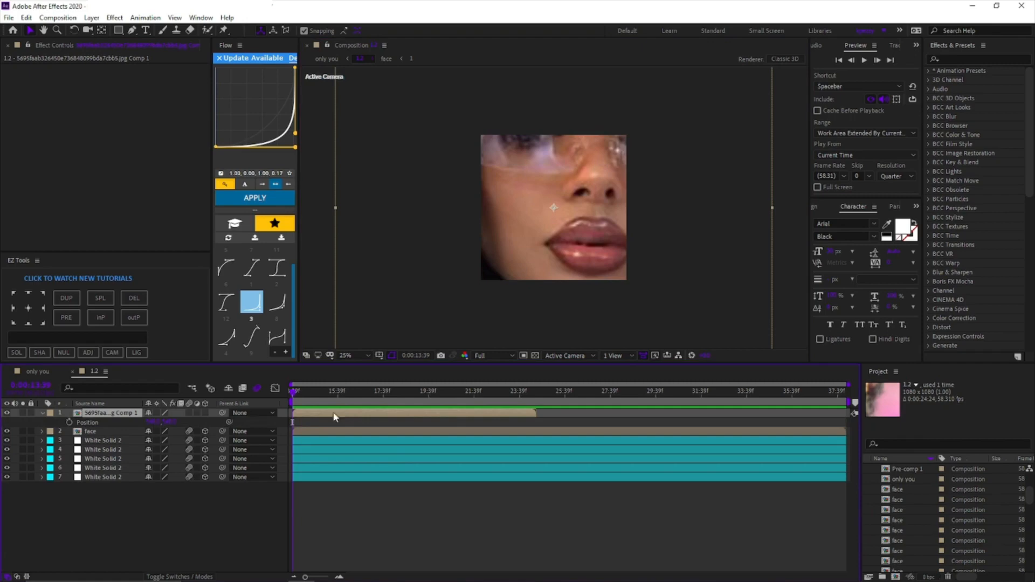
drag(155, 422, 709, 422)
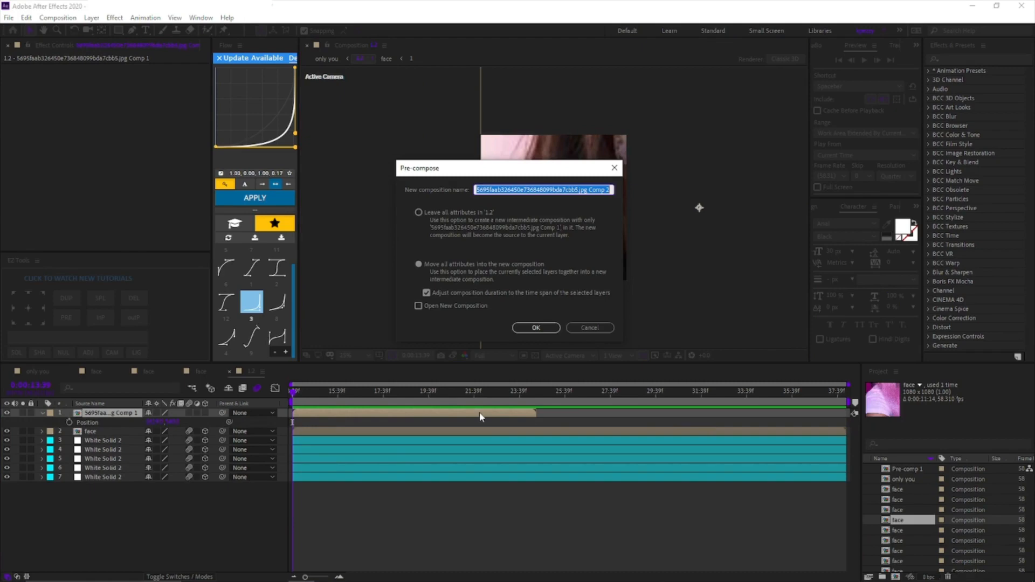
text(face)
key(Return)
Step: Switch to Custom View 1, make the new face layer 3D, and set its Y Rotation to 90°
click(565, 355)
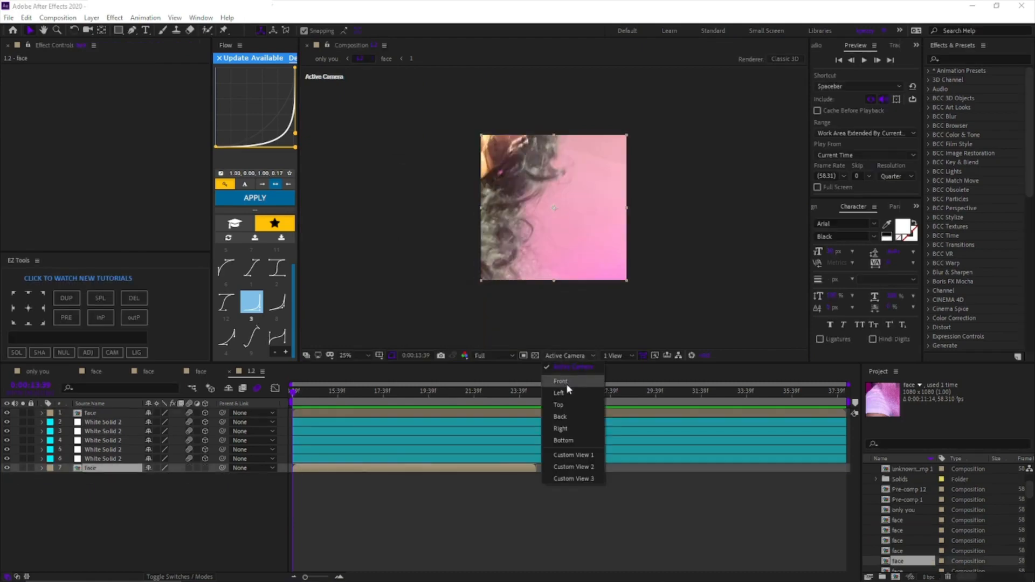
click(565, 456)
click(204, 468)
key(r)
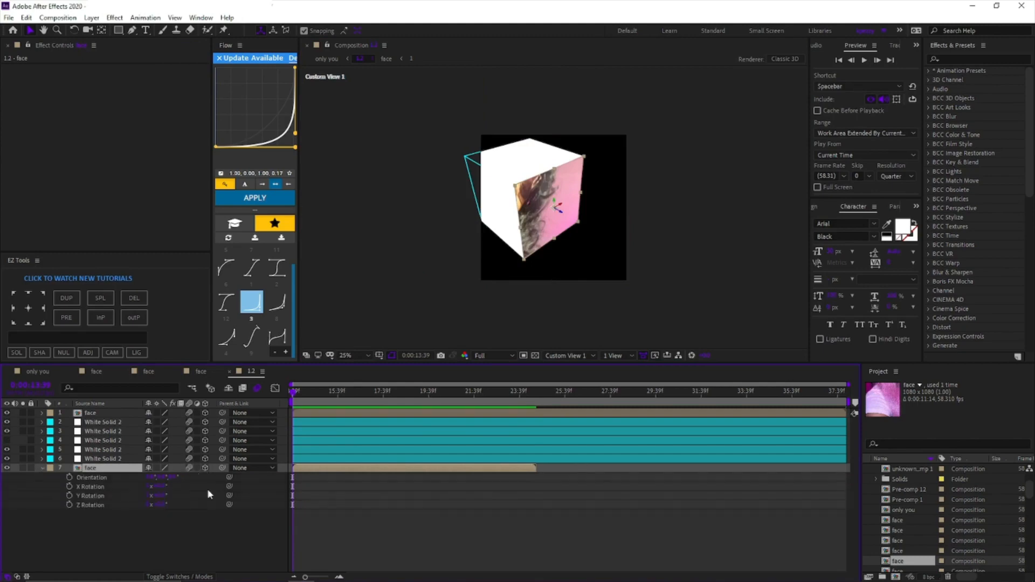
mouse_move(160, 496)
mouse_down()
mouse_move(178, 498)
mouse_move(153, 508)
mouse_up()
click(161, 495)
text(90)
key(Return)
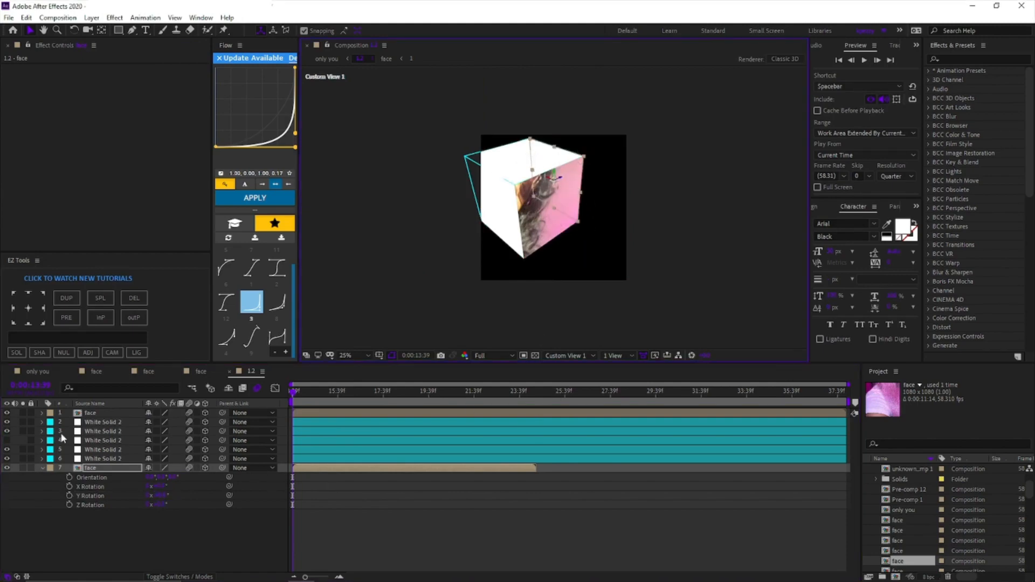
Step: Move the new face layer into the hidden white solid's place in the layer stack and delete that solid
click(100, 440)
drag(103, 467, 108, 438)
click(104, 486)
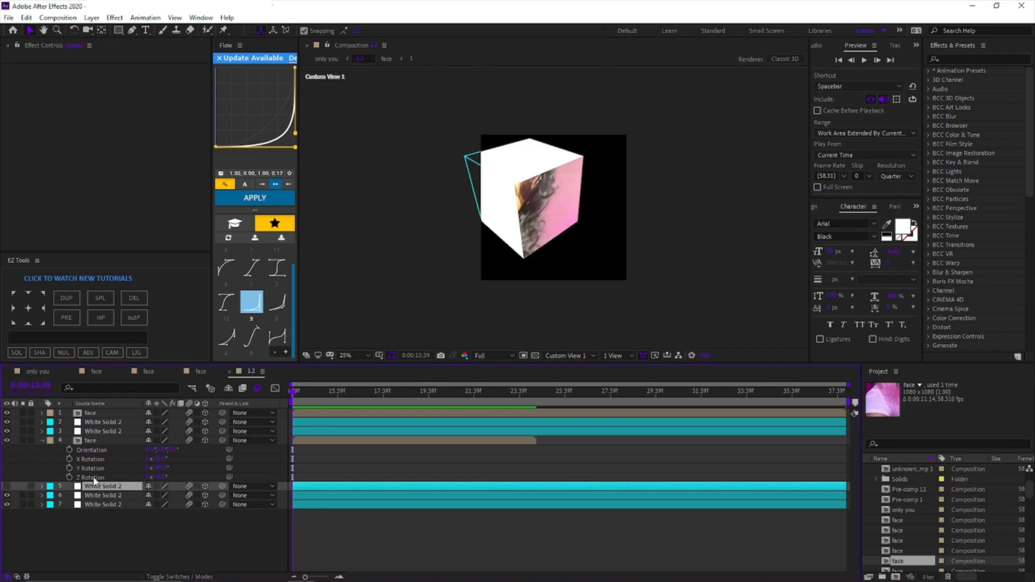
key(Delete)
click(43, 440)
Step: Return to the only you composition and select the lowest portrait pre-comp copy above the nulls for the next cube
click(41, 371)
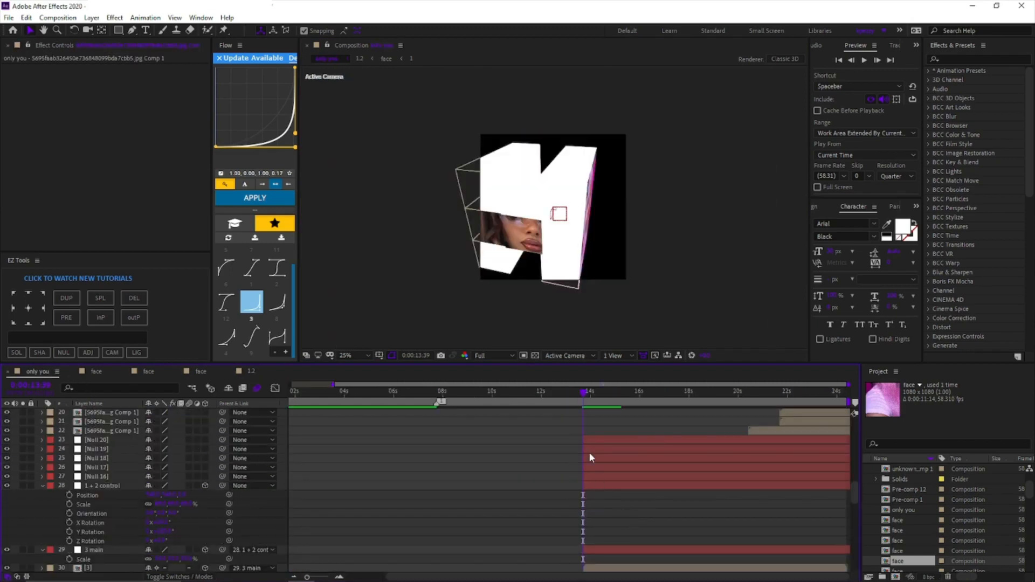
scroll(590, 451, down, 2)
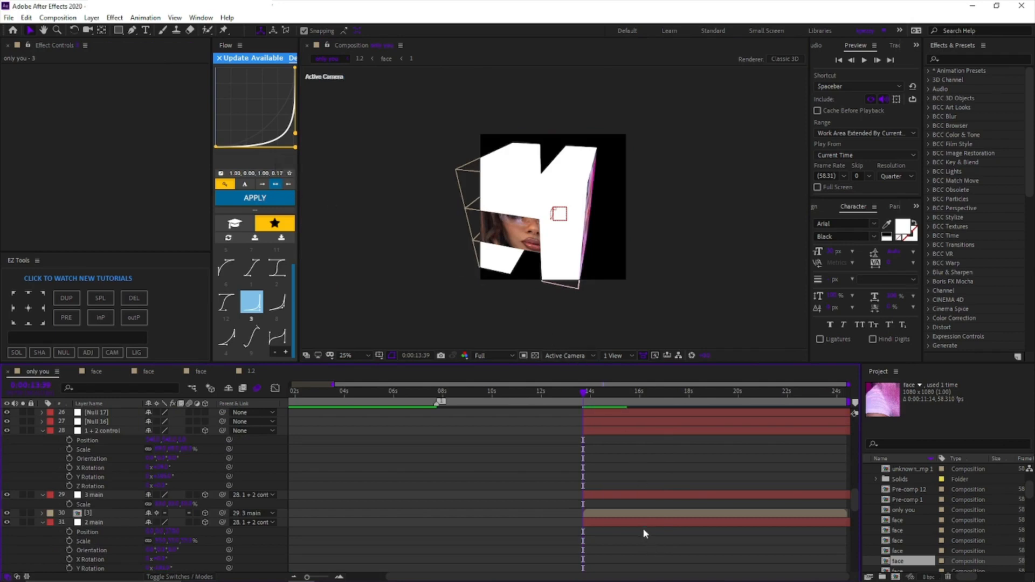
scroll(770, 485, up, 4)
click(770, 485)
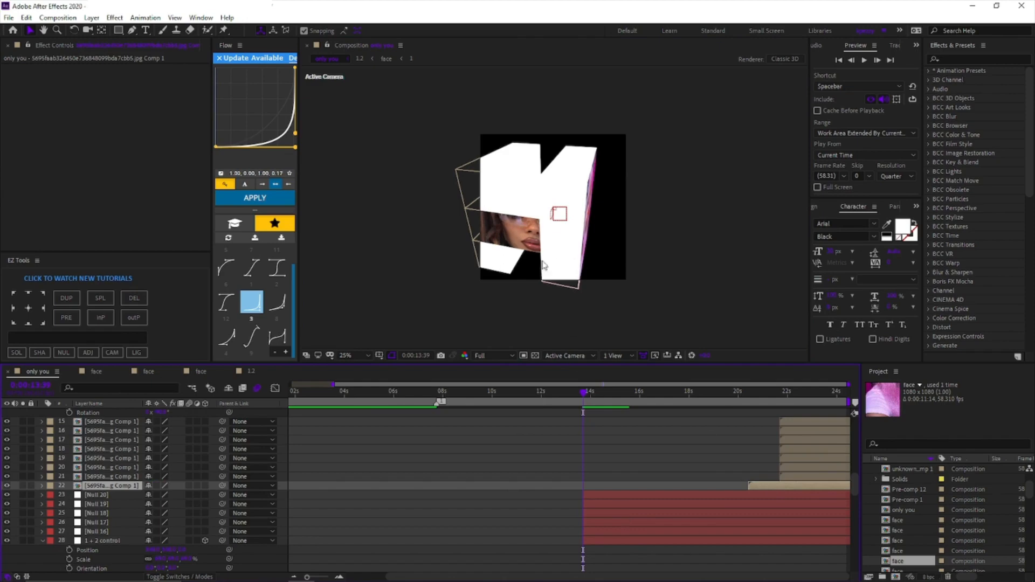
click(102, 371)
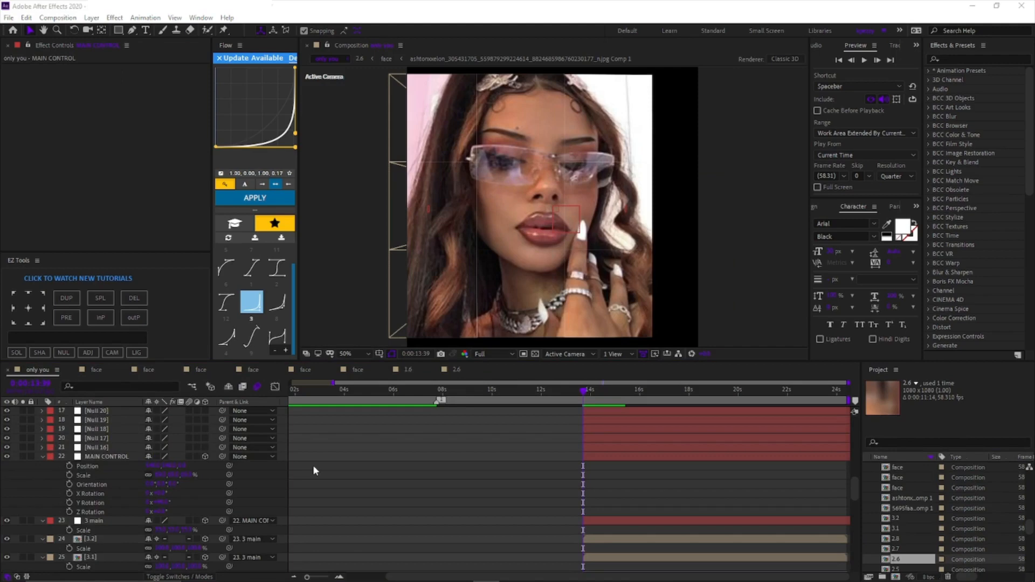
Step: Rotate the MAIN CONTROL null around its Y axis so two picture sides of the cube block face the camera at an angle
click(314, 468)
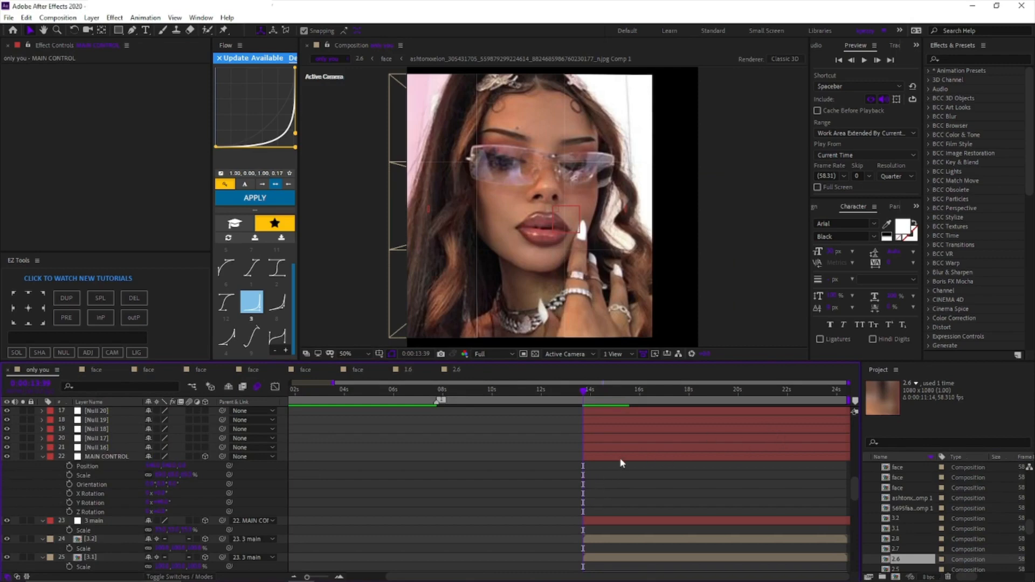
drag(172, 503, 195, 501)
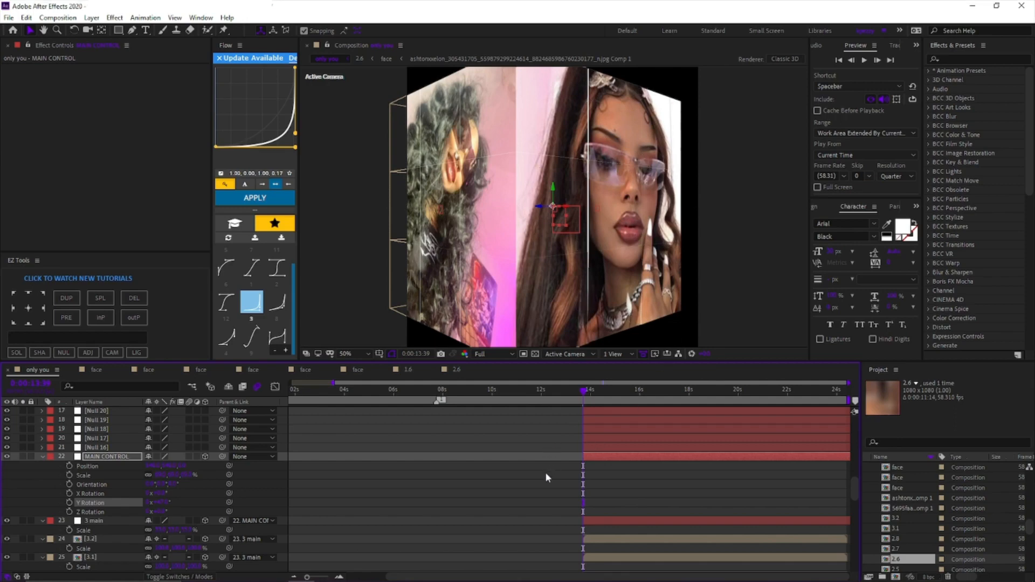
click(365, 505)
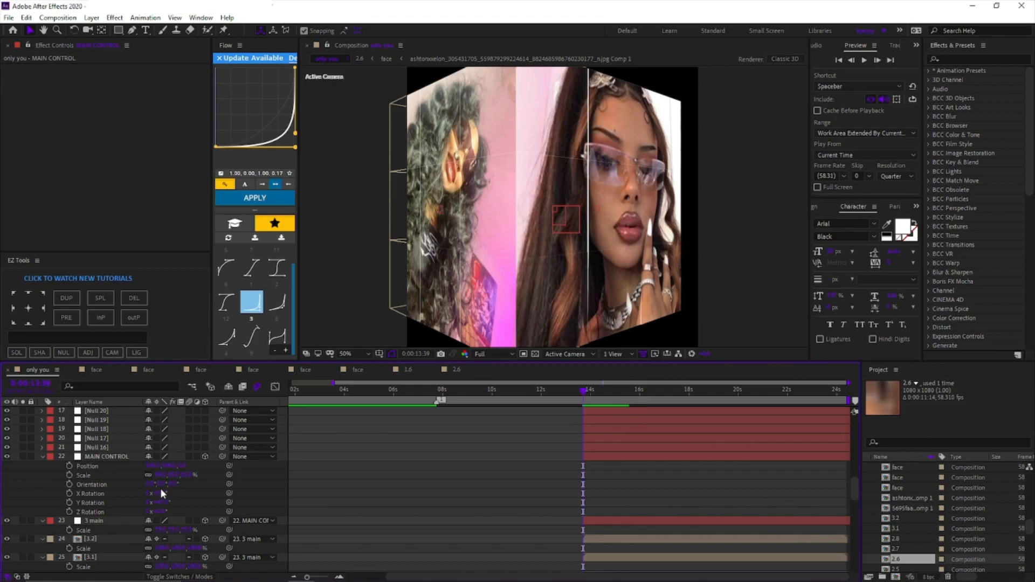
Step: Rotate the MAIN CONTROL null around its X axis to turn the cube block
drag(160, 488, 505, 99)
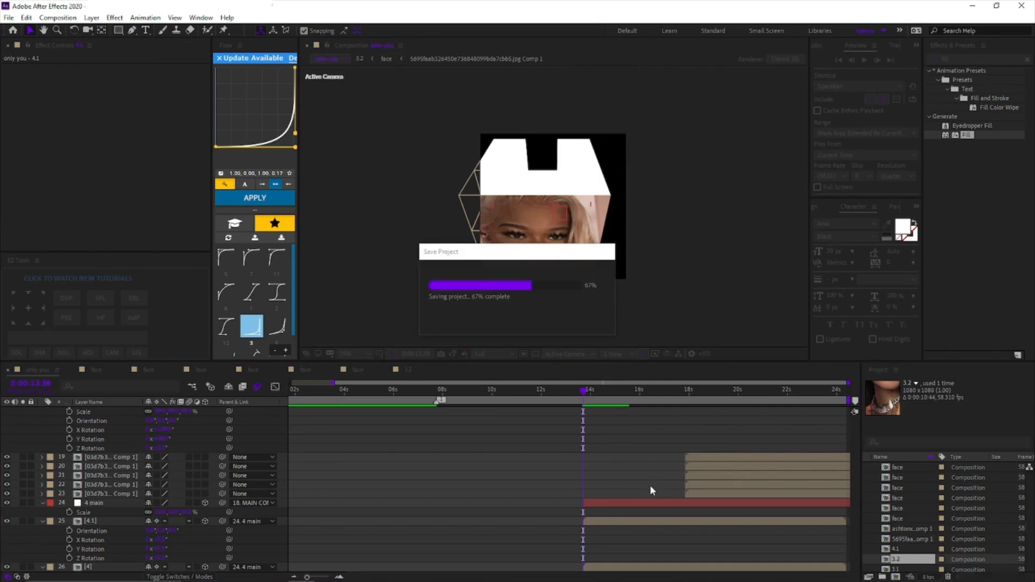
Step: Select the 4.1 and 4 face pieces beneath the 4 main null and set their label color to Peach
scroll(649, 484, down, 2)
click(617, 467)
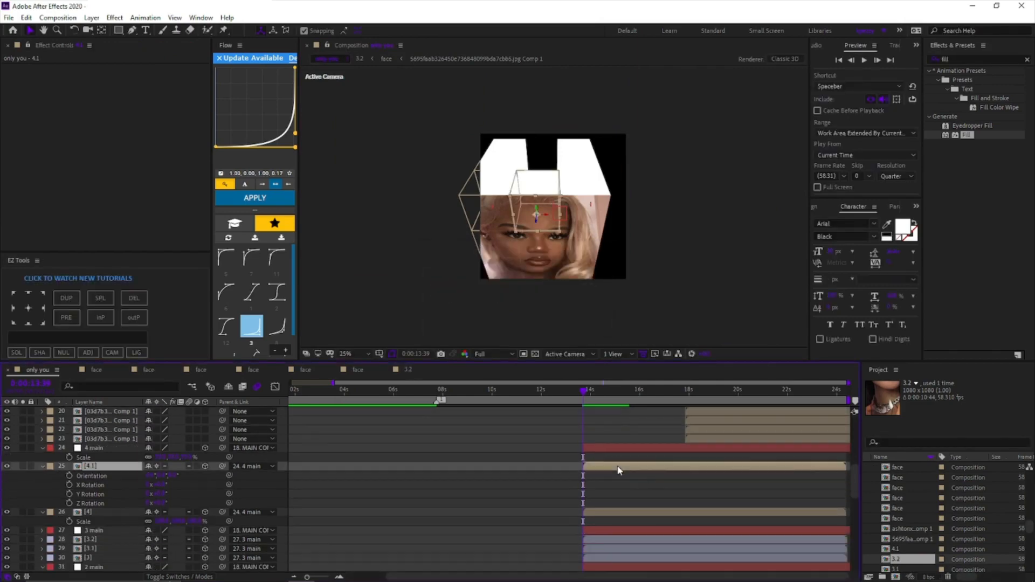
key(r)
shift+click(603, 474)
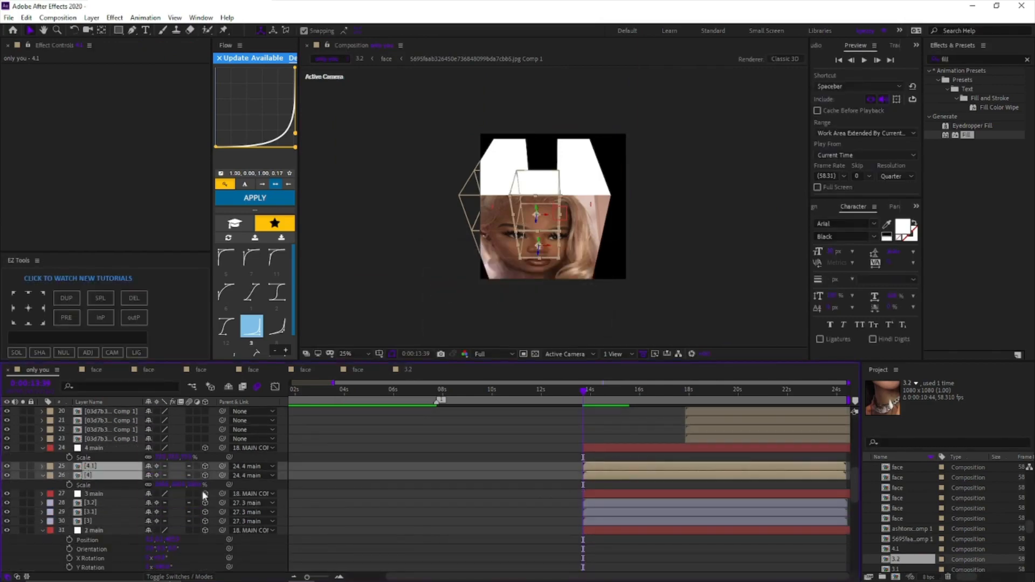
click(50, 475)
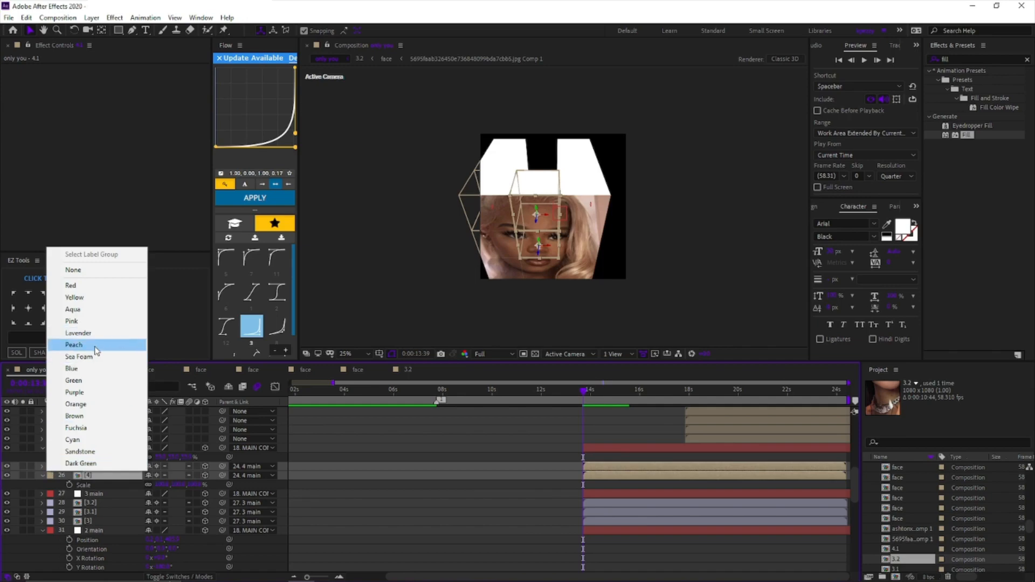
click(101, 348)
Step: Collapse the revealed properties of the 4.1 and 4 pieces and of the 2 main null
key(u)
click(589, 522)
key(u)
click(613, 428)
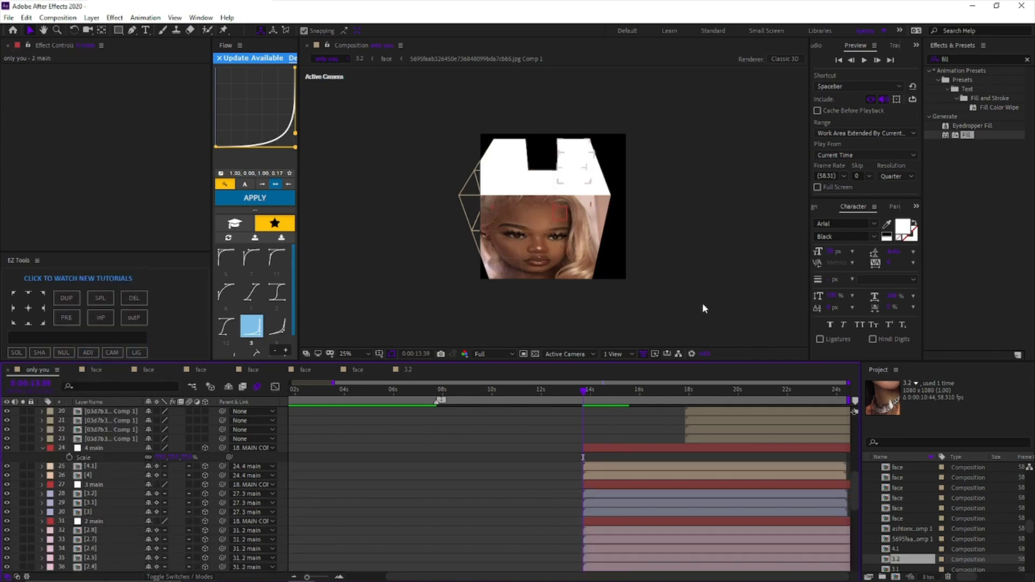
scroll(677, 457, up, 3)
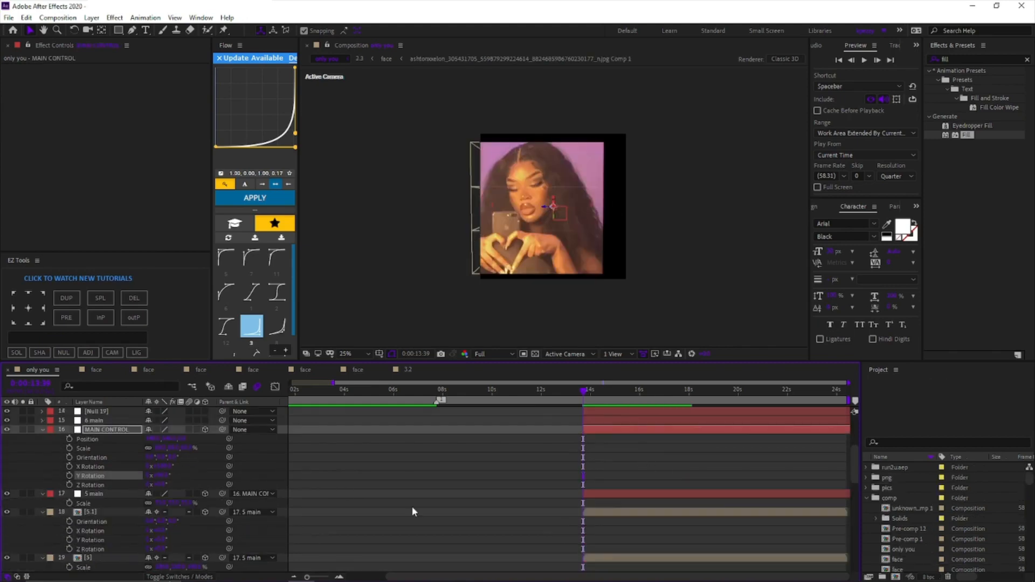
Step: Deselect MAIN CONTROL and collapse the revealed transform properties of the 5.1 and 5 face pieces
click(643, 525)
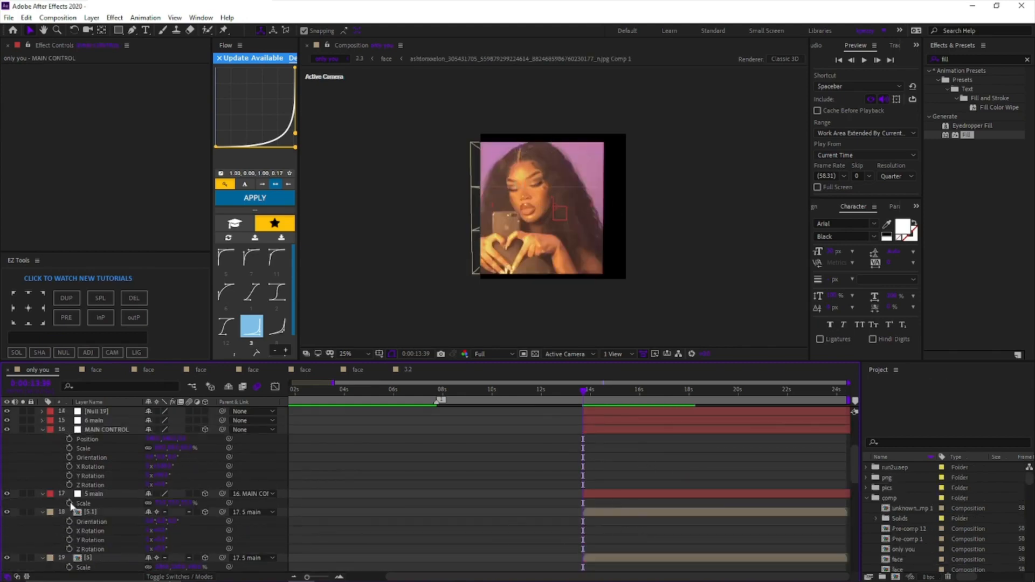
click(43, 513)
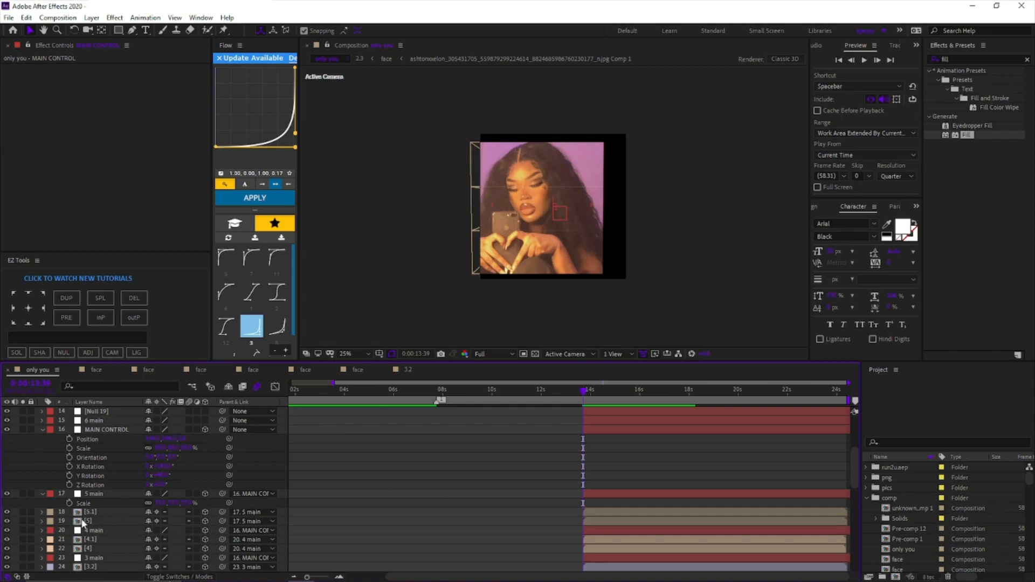
scroll(134, 496, down, 3)
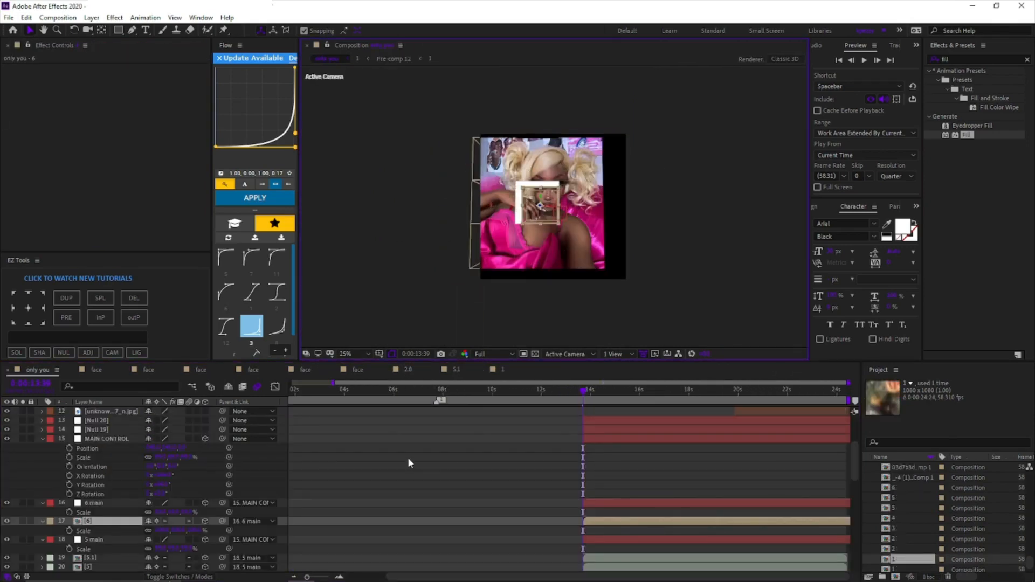
Step: Rotate the MAIN CONTROL null so the cube tilts and shows several picture sides from a corner
drag(166, 476, 170, 476)
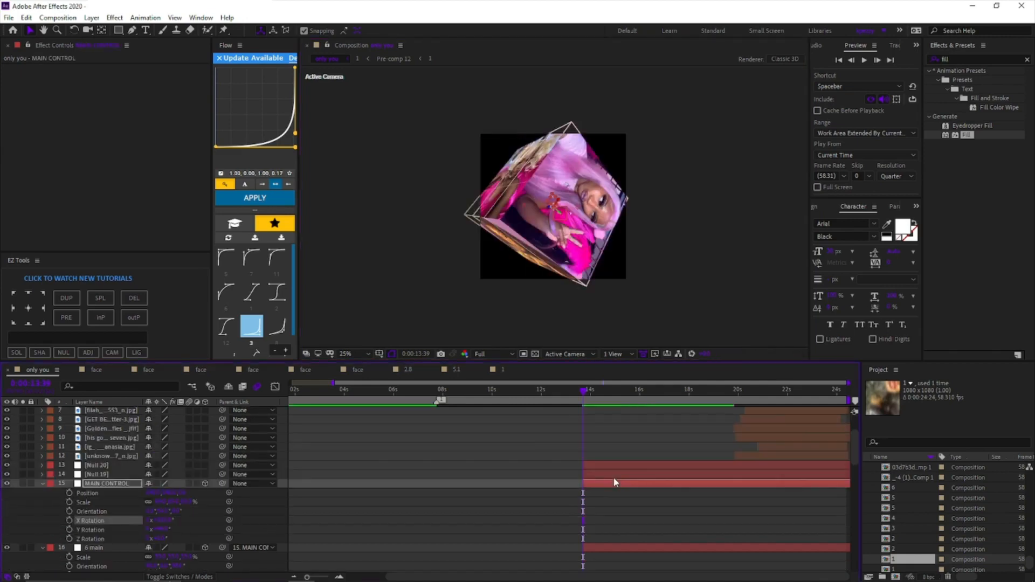
Step: Delete the unused nulls Null 19 and Null 20 above MAIN CONTROL
click(611, 473)
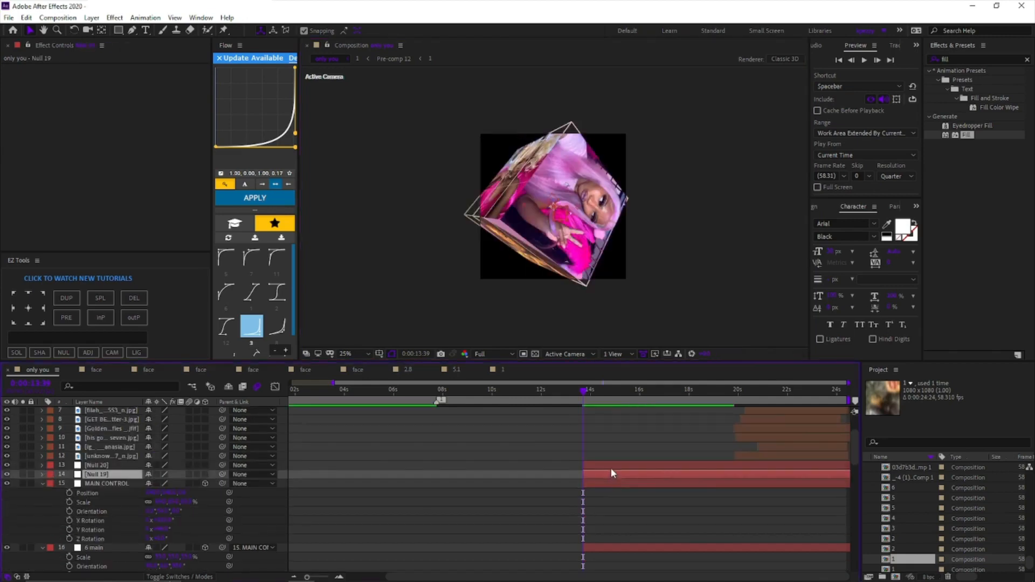
shift+click(611, 466)
key(Delete)
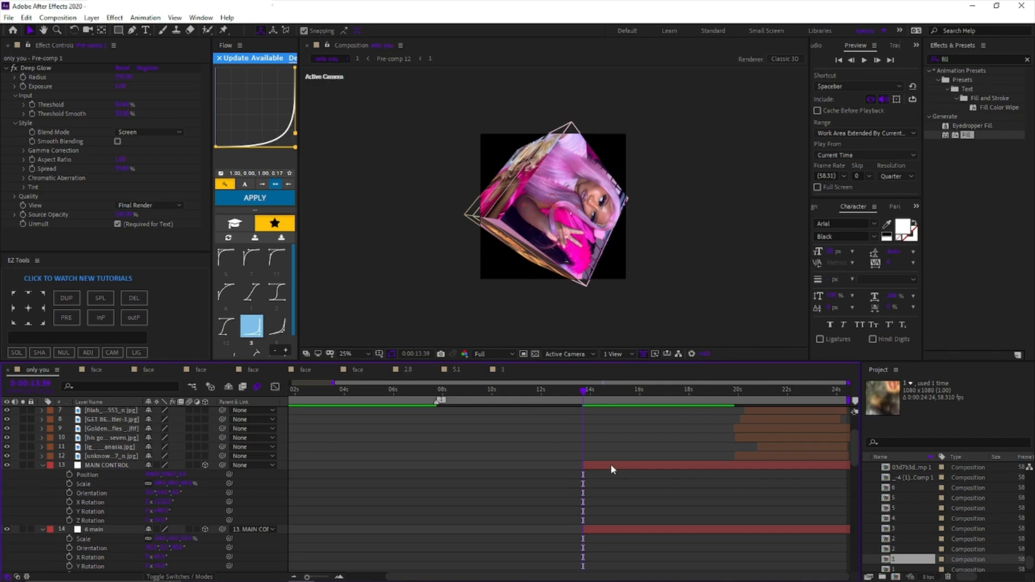
click(610, 465)
scroll(687, 448, down, 2)
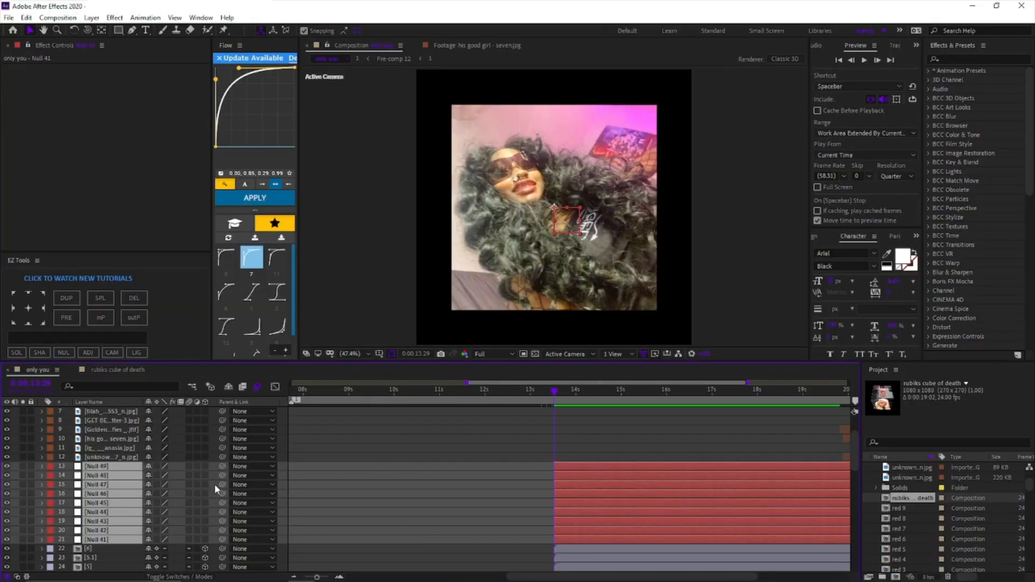
Step: Make Null 41 through Null 49 3D and orbit Camera 1 so the cube is seen from one corner
click(208, 463)
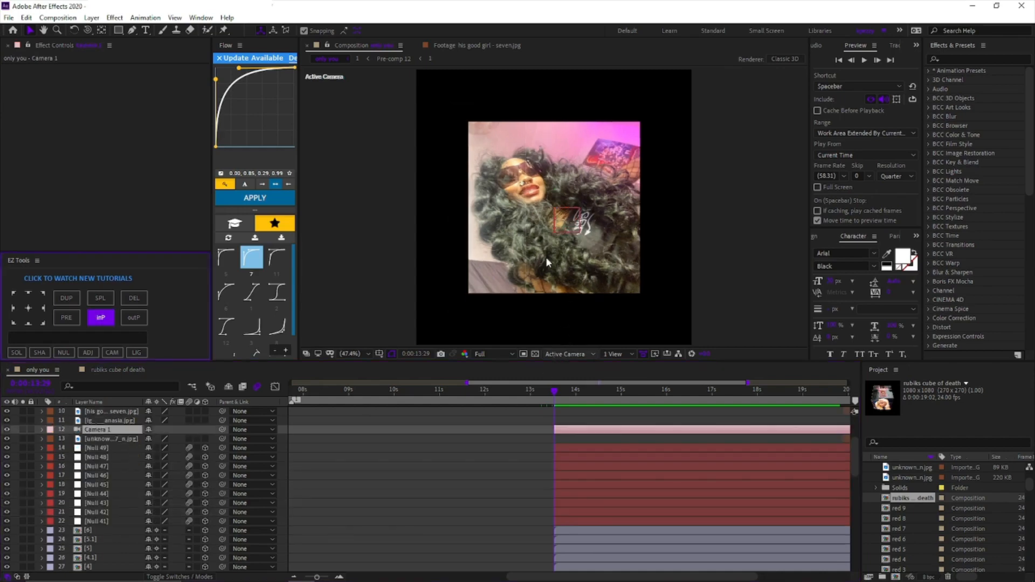
key(c)
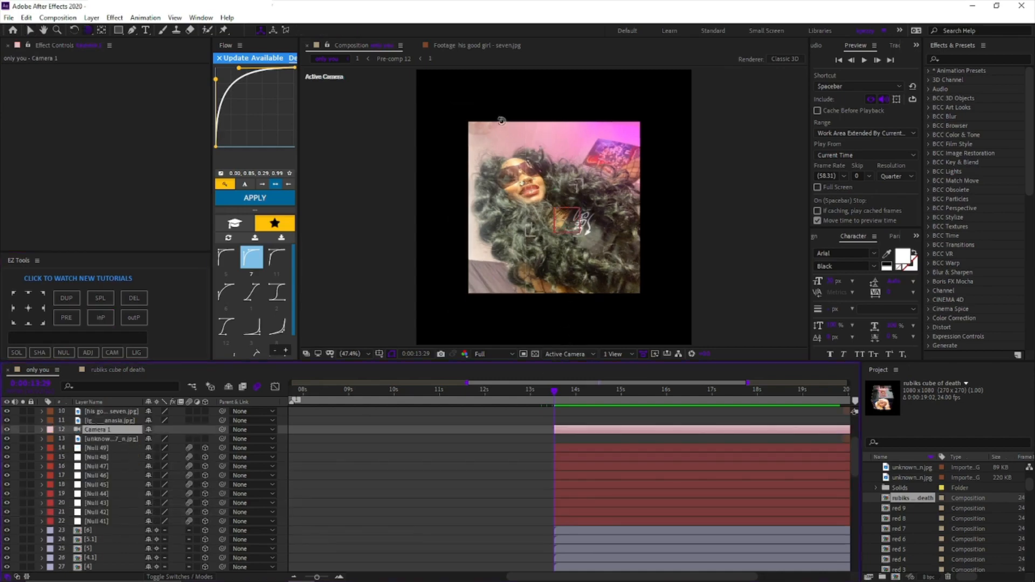
drag(545, 136, 517, 146)
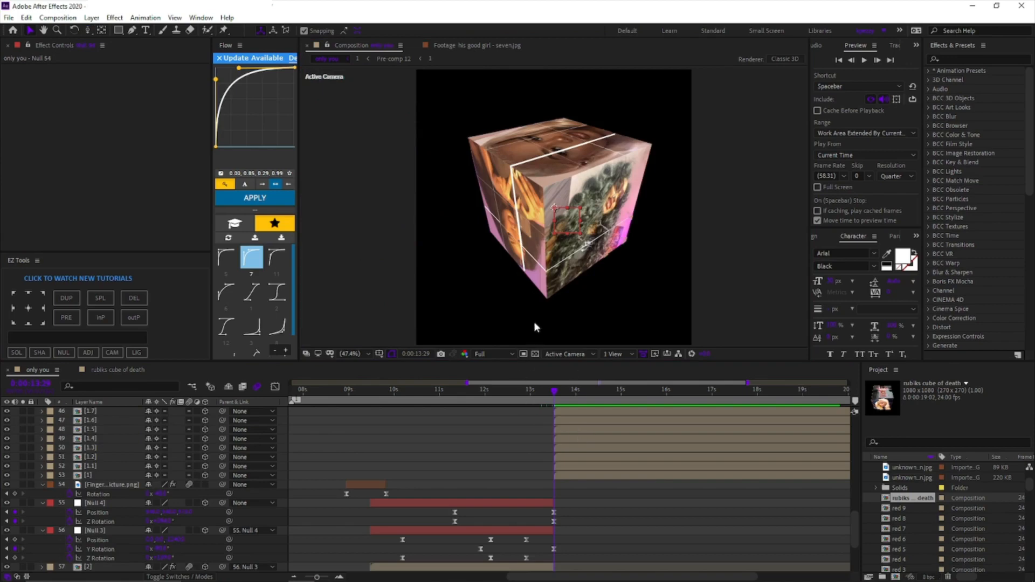
Step: Hide the cube's outer slice by switching off pieces 1.1, 1.4, 1.8, 2.2, 2.5, 2.8, 4.1, 5 and 5.1
scroll(561, 484, up, 3)
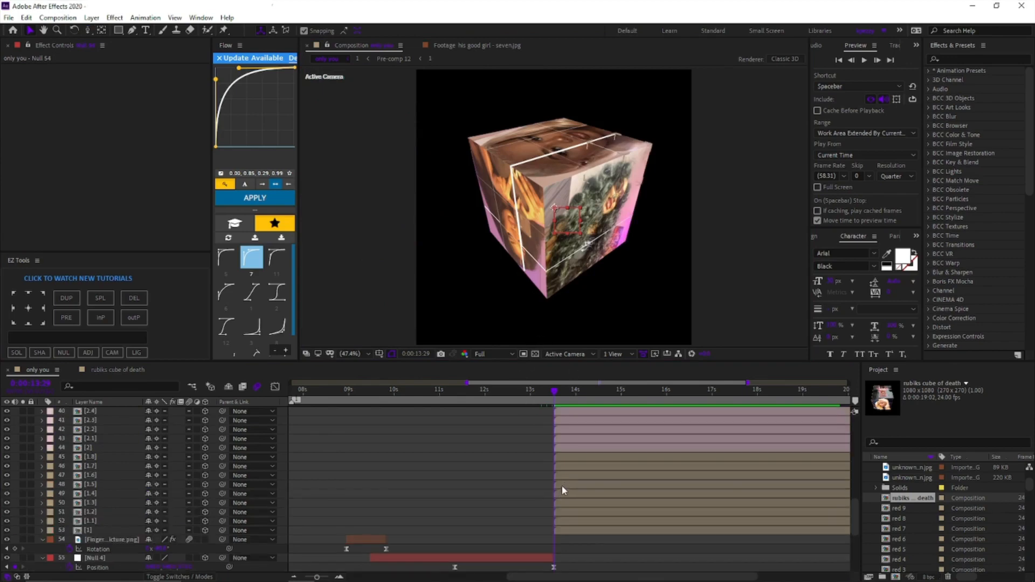
click(545, 192)
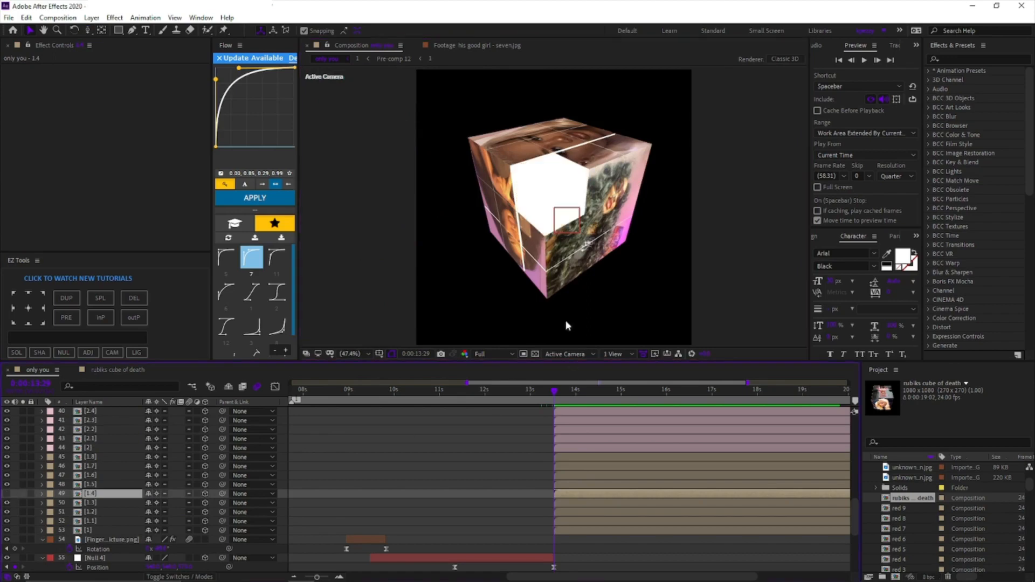
click(546, 252)
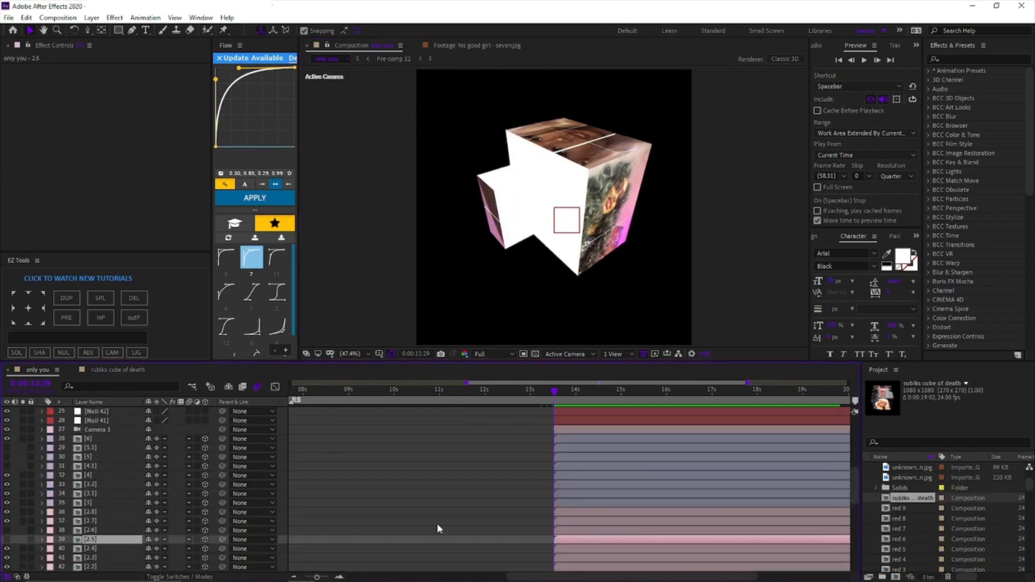
click(586, 485)
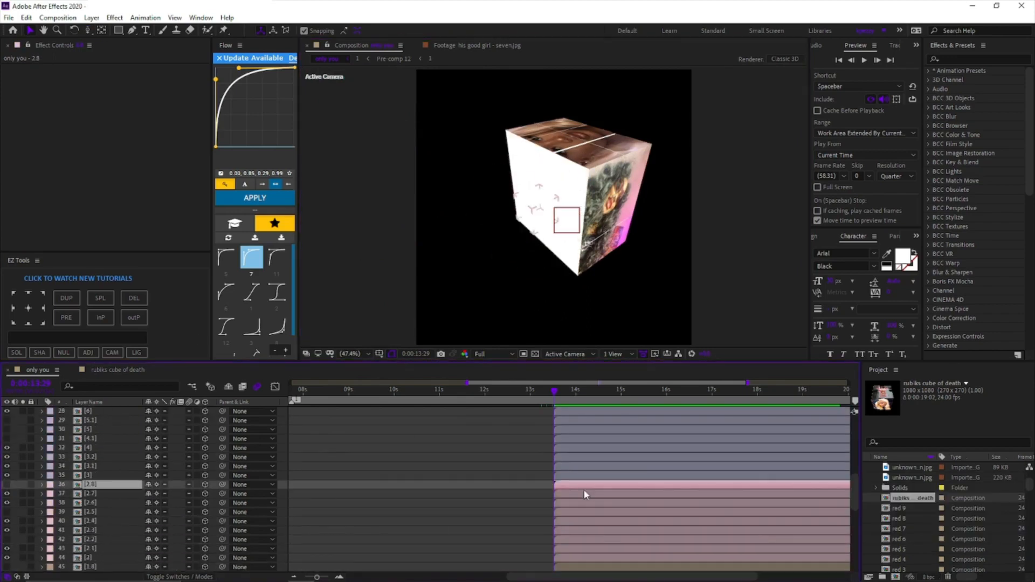
Step: Parent the hidden piece 1.1 to Null 41 and make it visible again
scroll(582, 490, up, 3)
scroll(575, 503, down, 6)
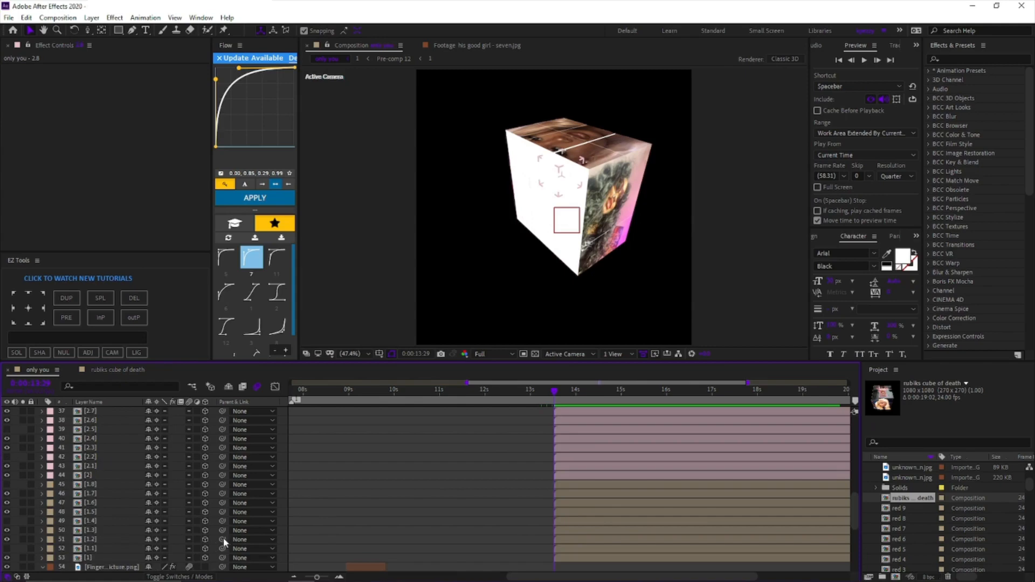
scroll(606, 510, down, 1)
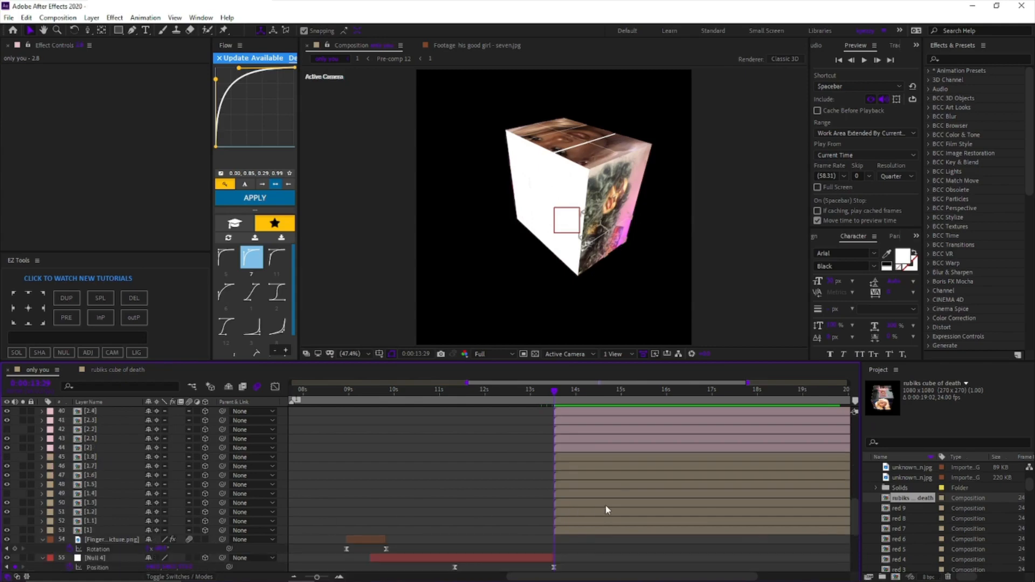
click(243, 521)
click(240, 521)
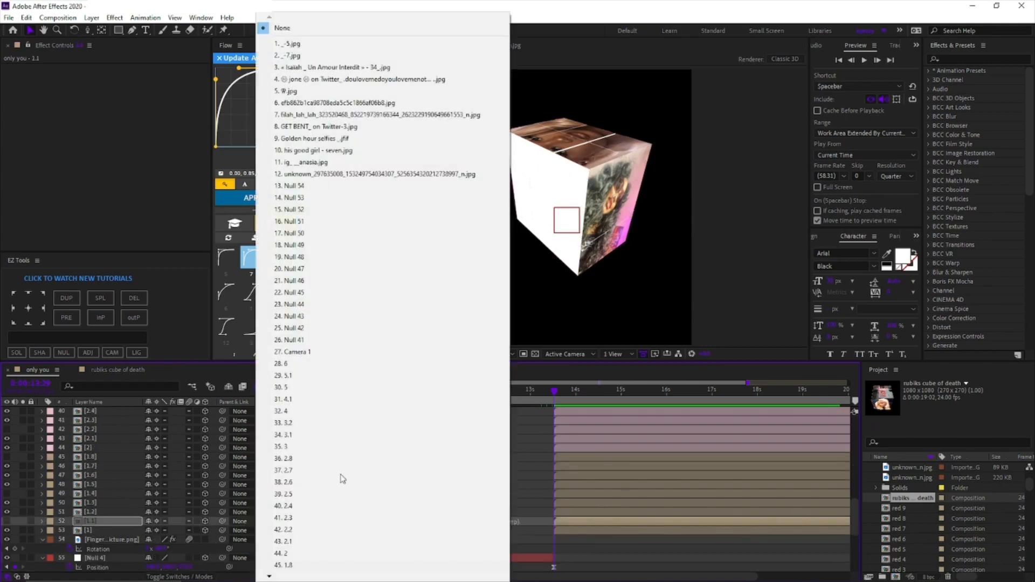
click(314, 340)
click(252, 521)
click(305, 340)
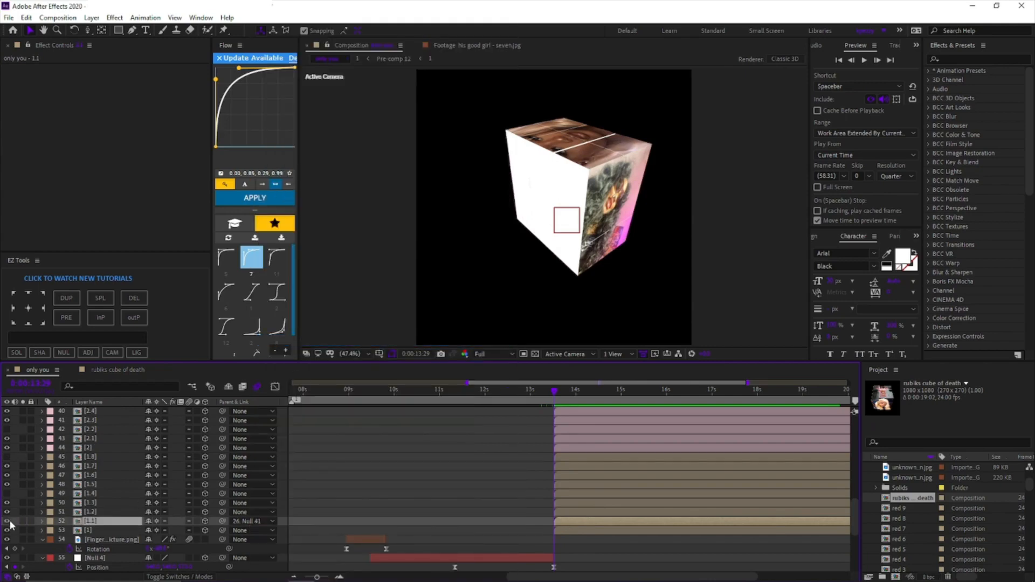
Step: Parent piece 1.4 to Null 42, 1.8 to Null 43 and the remaining hidden pieces through 5.1 to Null 44–49, making each visible again
click(99, 494)
click(248, 494)
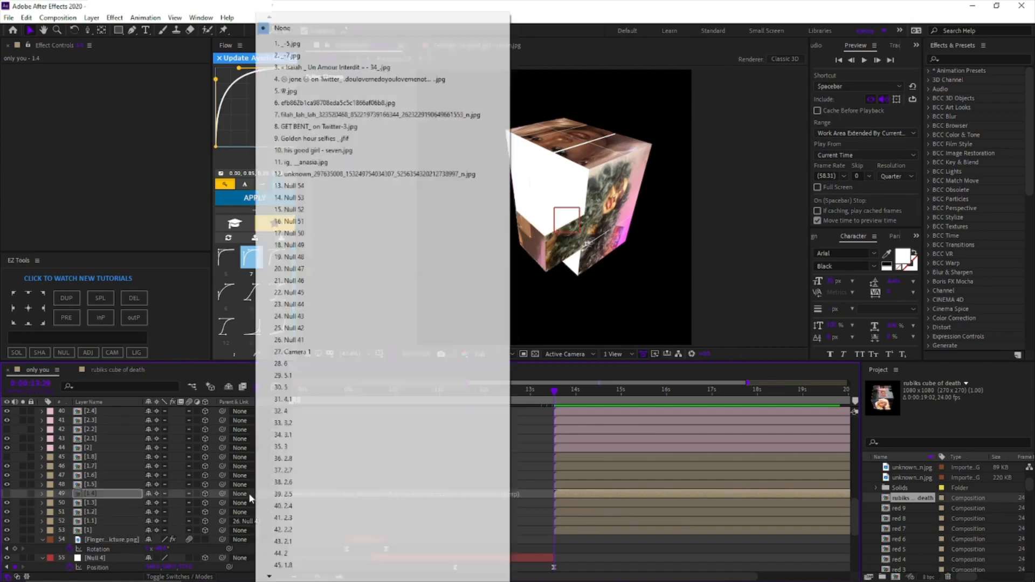
click(315, 329)
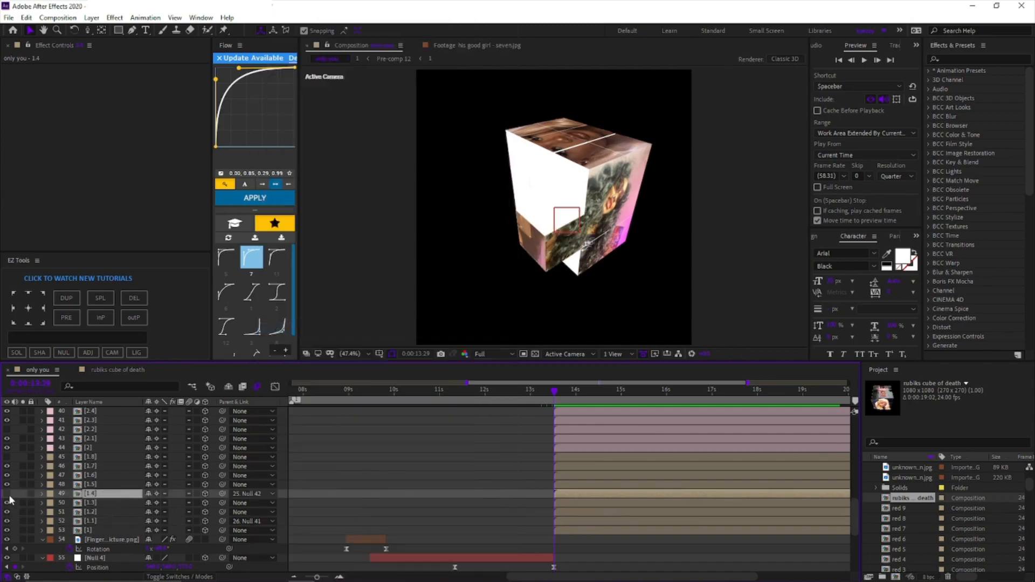
click(100, 457)
click(248, 457)
click(310, 316)
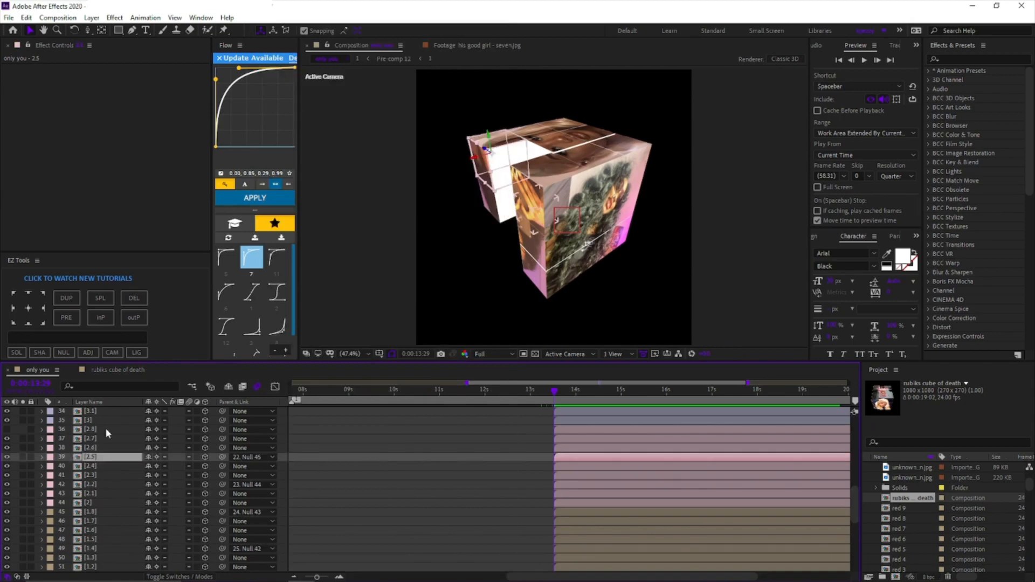
scroll(105, 447, up, 4)
click(105, 440)
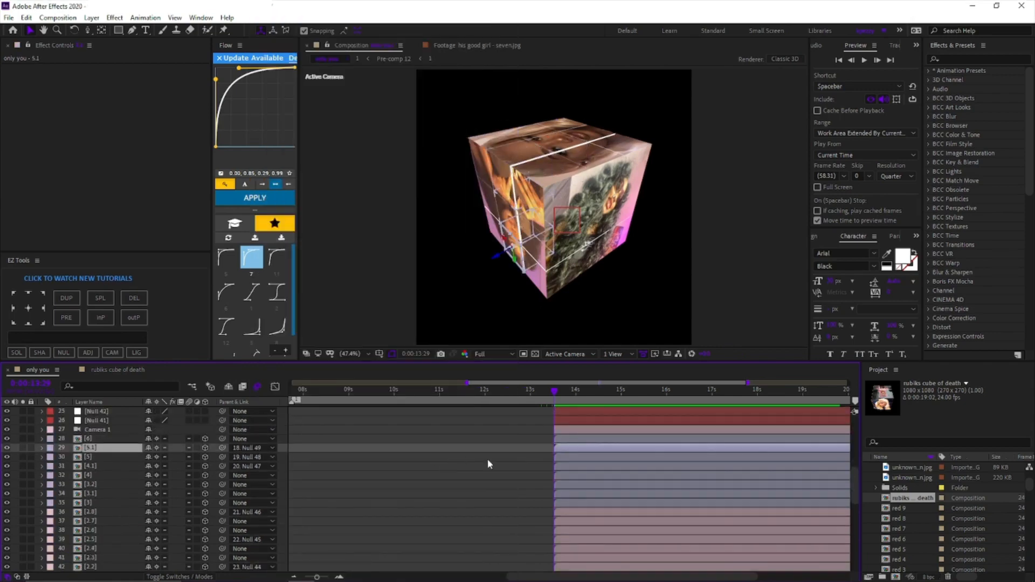
Step: Select Null 41 through Null 49, make them 3D layers and reveal their rotation properties
click(630, 420)
scroll(185, 446, up, 3)
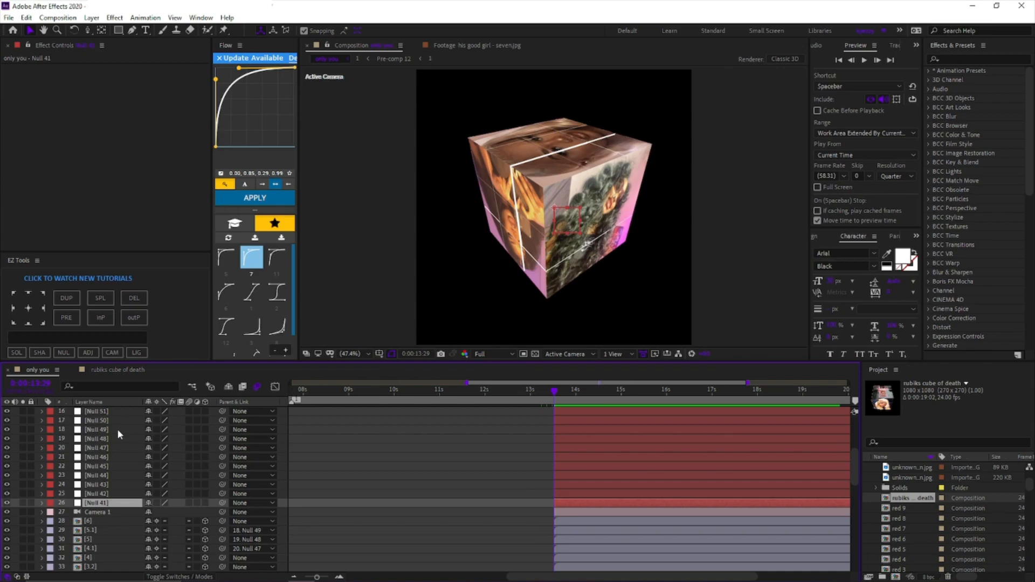
shift+click(118, 429)
key(ctrl+a)
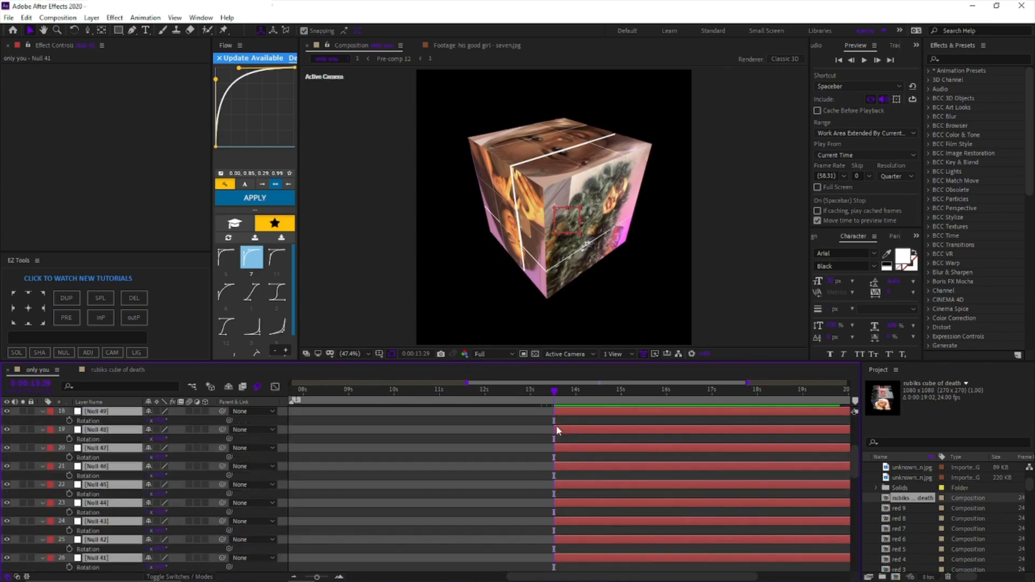
key(r)
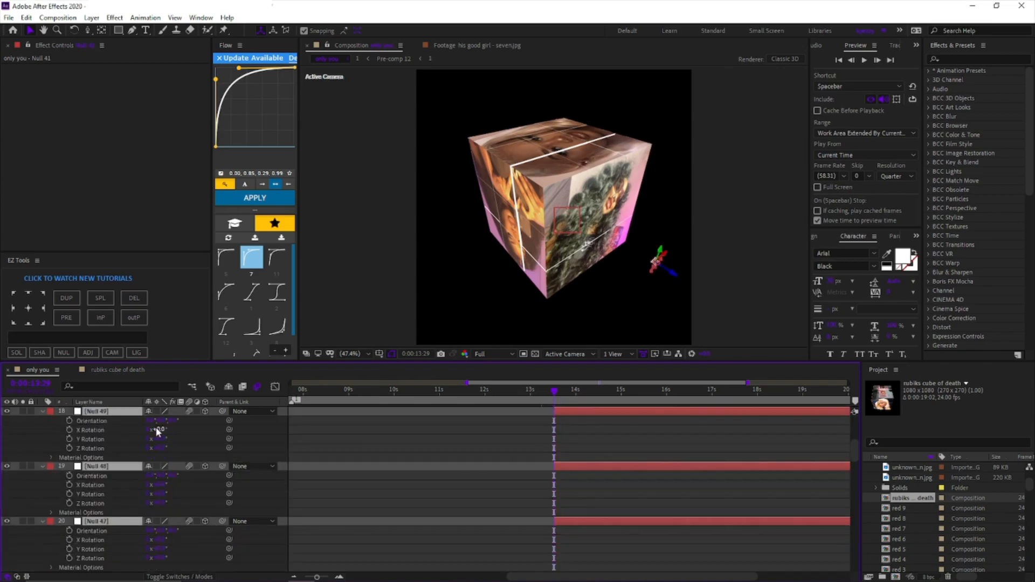
Step: Keyframe the nulls' X Rotation with the slice turned a quarter turn at 13:29 and rotated back at 14:34
drag(157, 429, 165, 434)
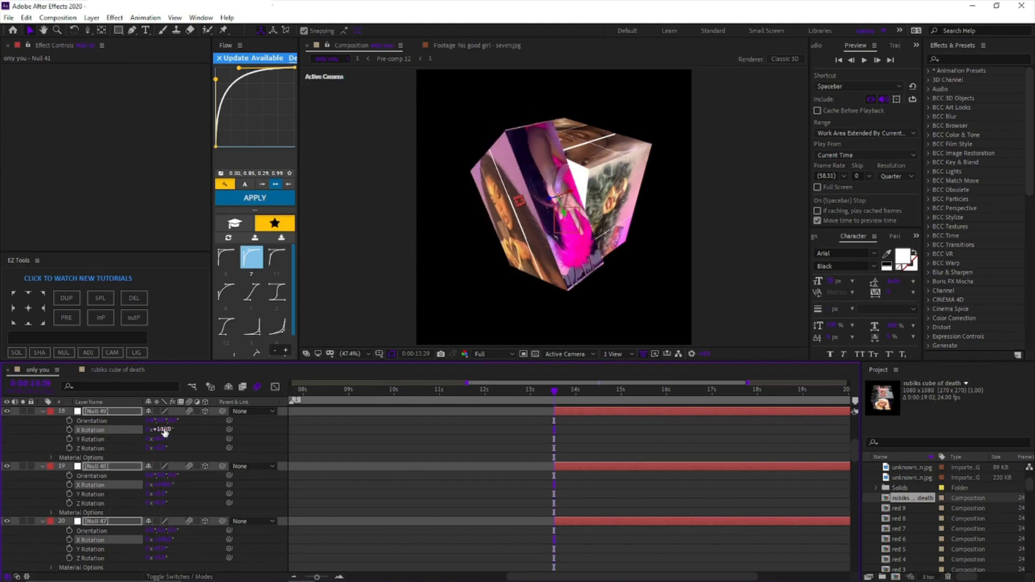
click(69, 430)
click(603, 395)
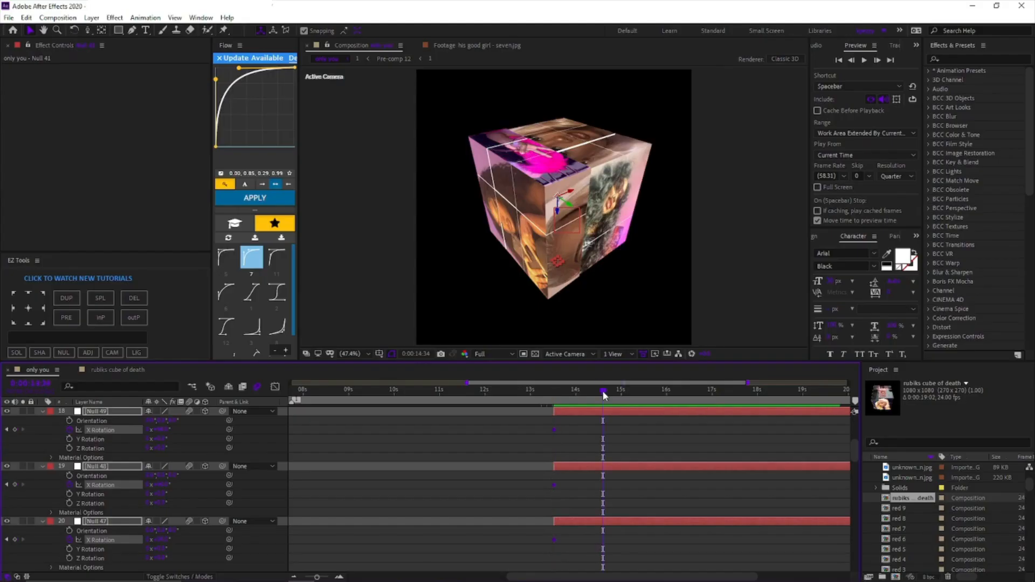
drag(185, 430, 165, 430)
Step: Show only the keyframed properties, select all X Rotation keyframes, ease them and display their speed curve in the Graph Editor
key(u)
key(j)
drag(541, 448, 623, 532)
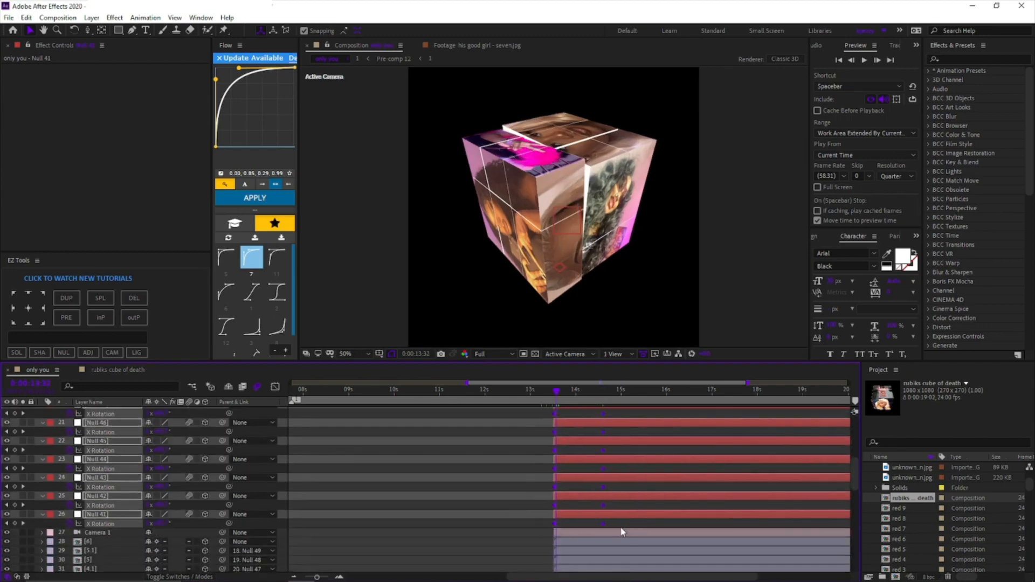
click(274, 387)
click(536, 442)
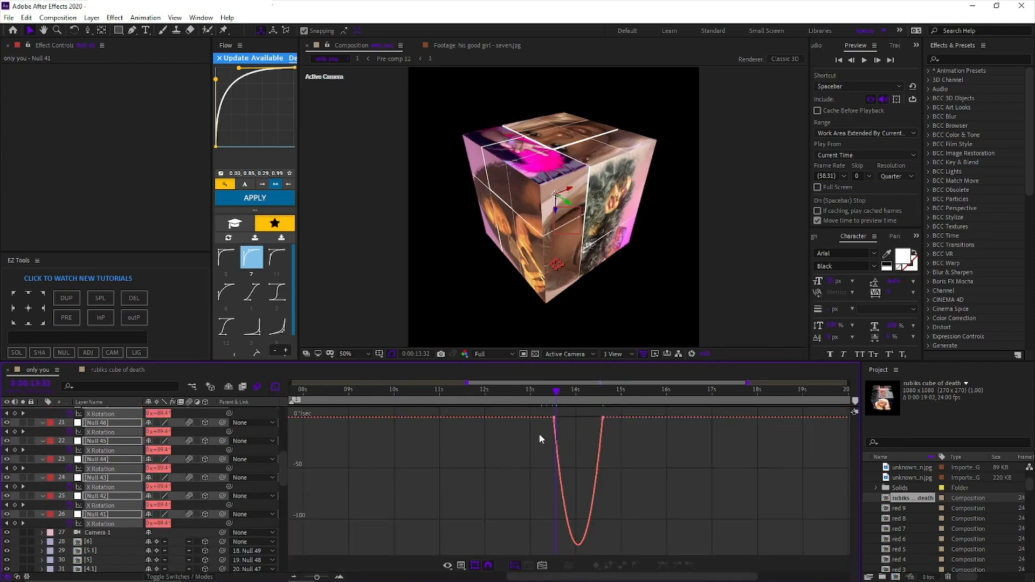
Step: Increase the easing influence on the X Rotation speed curve and give Null 41 through Null 49 the Green label
key(equal)
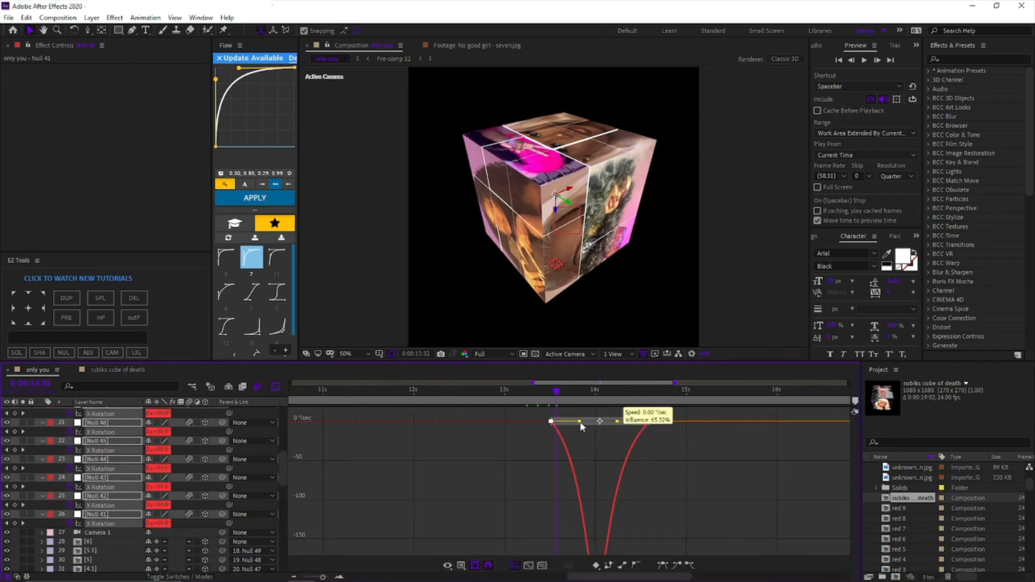
drag(581, 427, 590, 426)
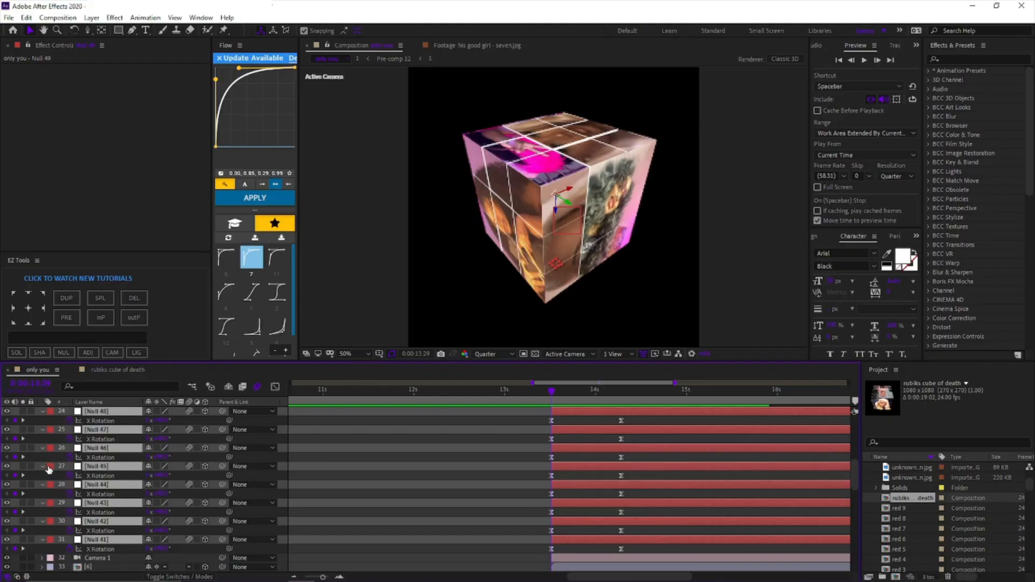
click(48, 466)
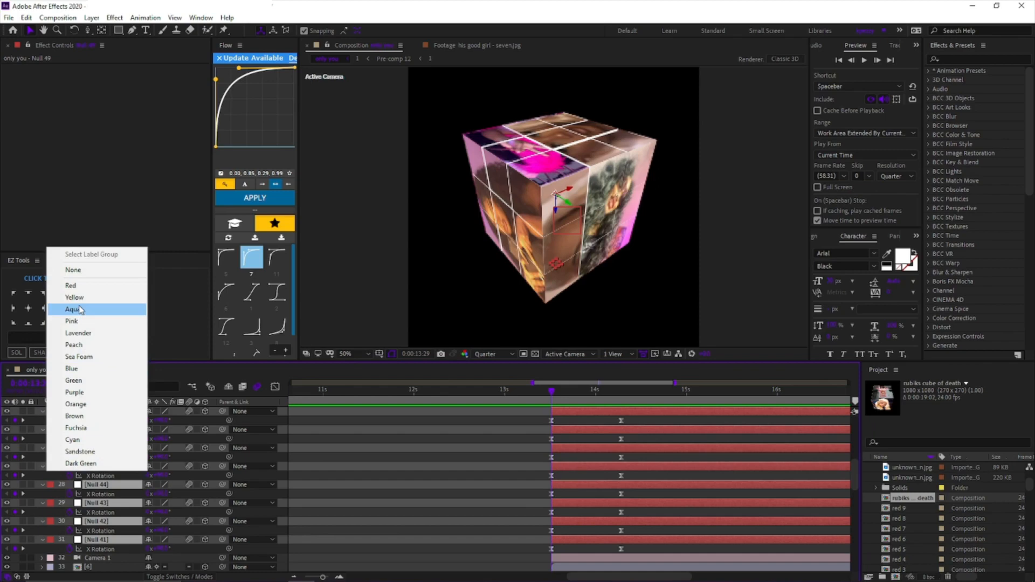
click(124, 380)
Step: Aim Camera 1 so the cube's bottom row faces the view and hide bottom-row pieces 1.4, 1.8 and 1.1
click(550, 273)
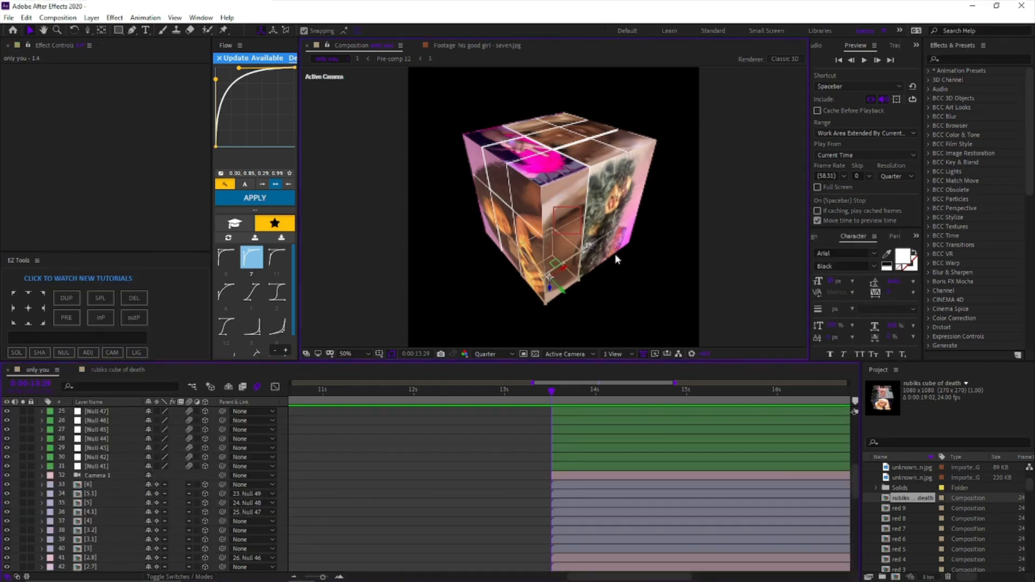
click(570, 475)
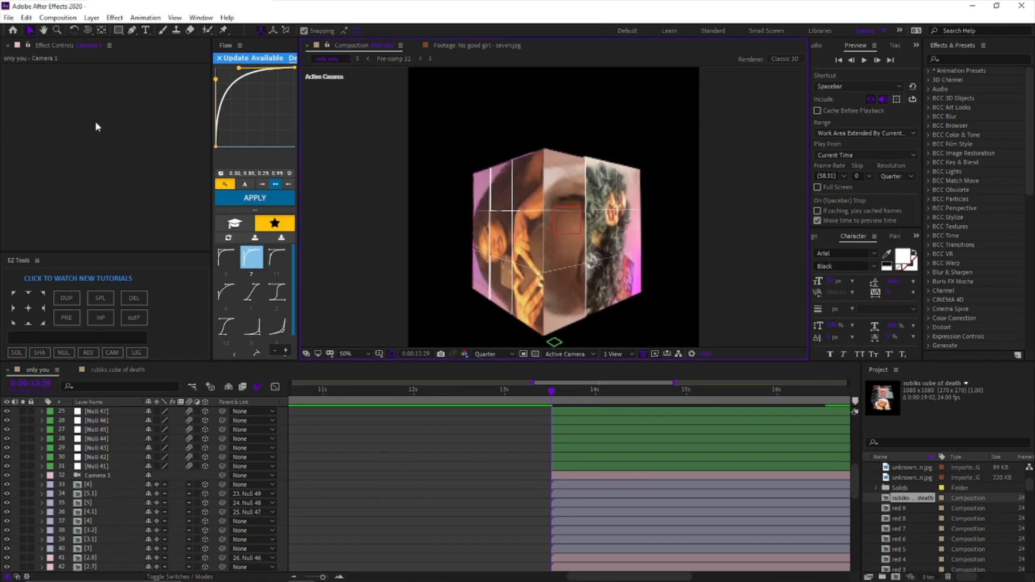
click(564, 295)
scroll(516, 416, down, 7)
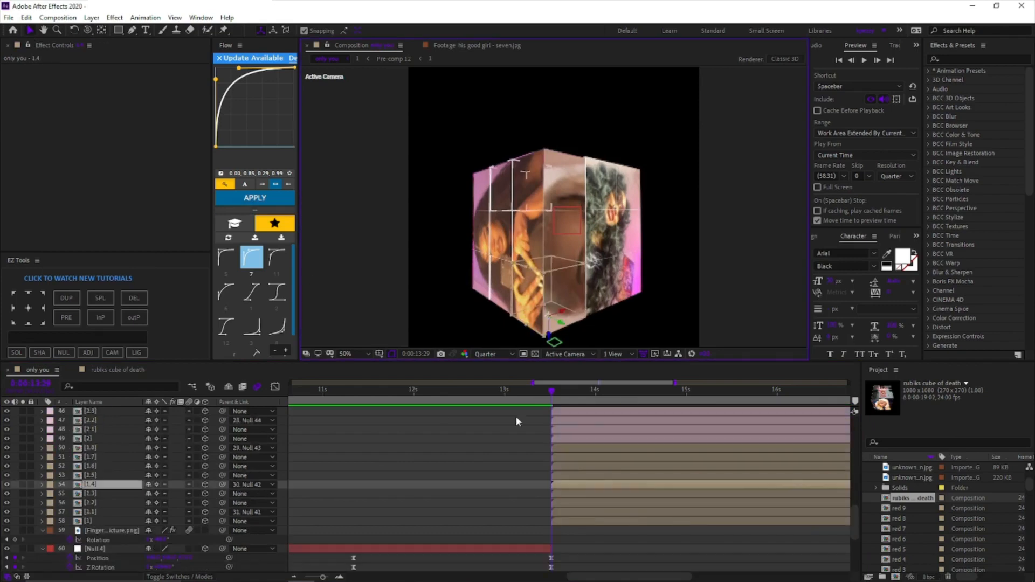
click(6, 484)
click(516, 288)
click(7, 513)
Step: Hide pieces 1.7, 1.6 and the remaining bottom-row pieces of the cube
click(613, 285)
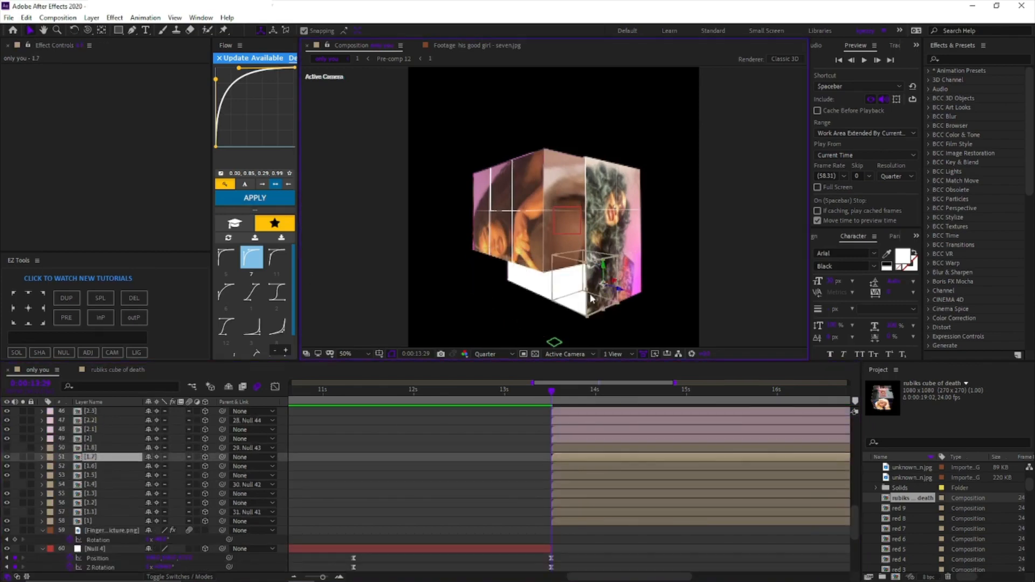
click(7, 457)
click(556, 291)
click(6, 508)
click(566, 283)
click(566, 282)
click(7, 493)
scroll(268, 474, down, 4)
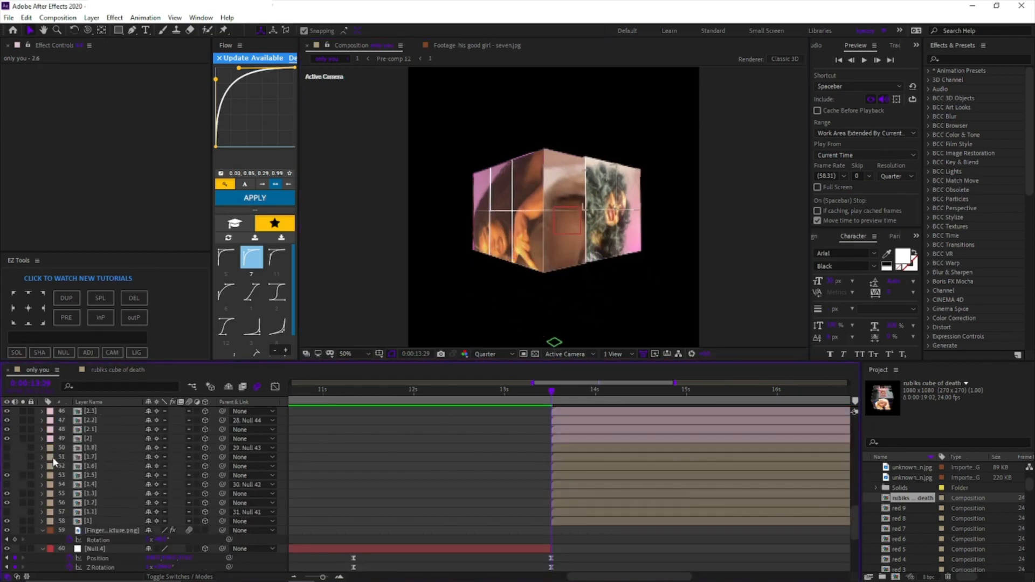
Step: Parent Null 41, which carries hidden piece 1.1, to Null 50 and make piece 1.1 visible again
click(258, 451)
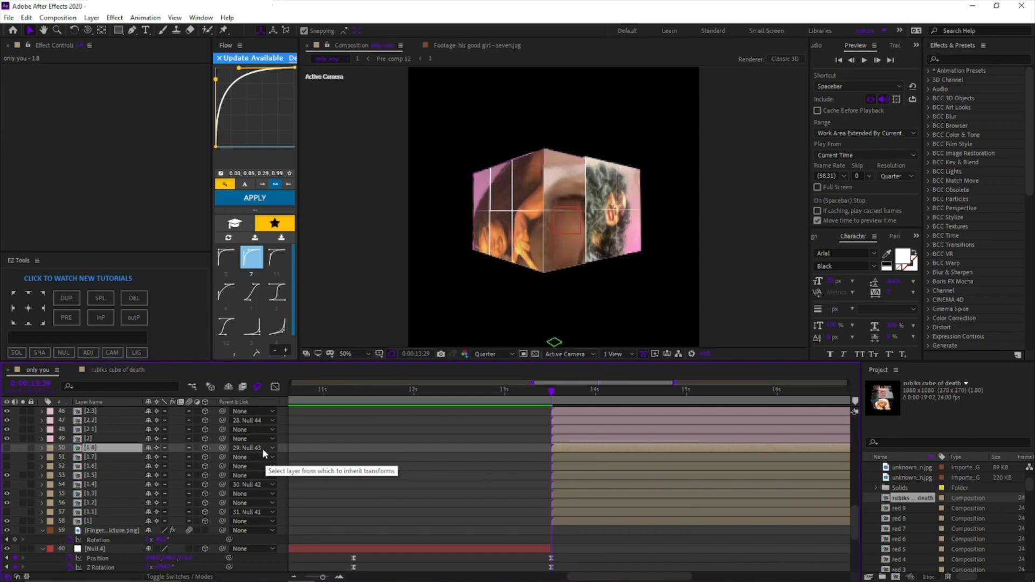
scroll(424, 445, up, 9)
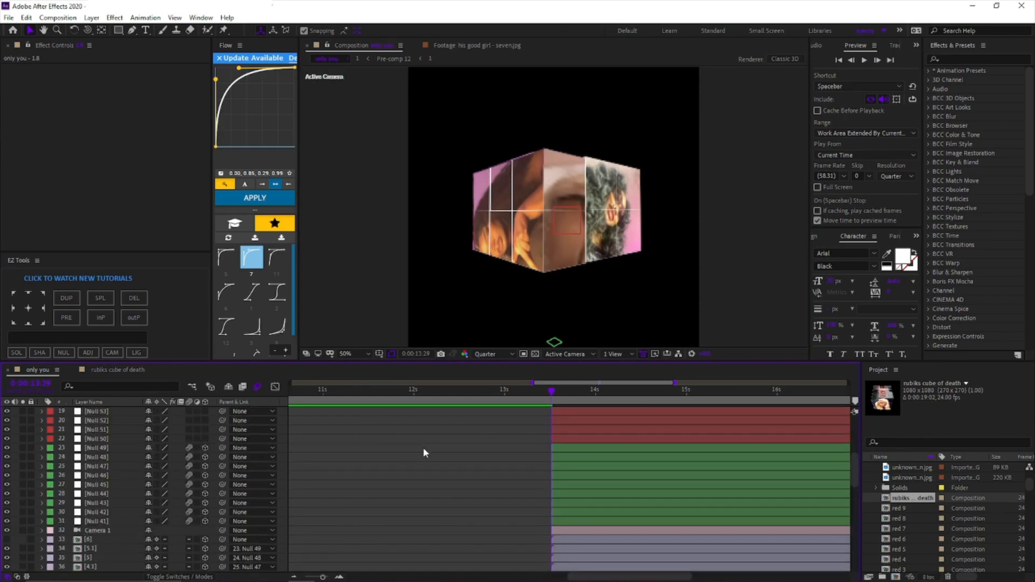
scroll(162, 488, down, 10)
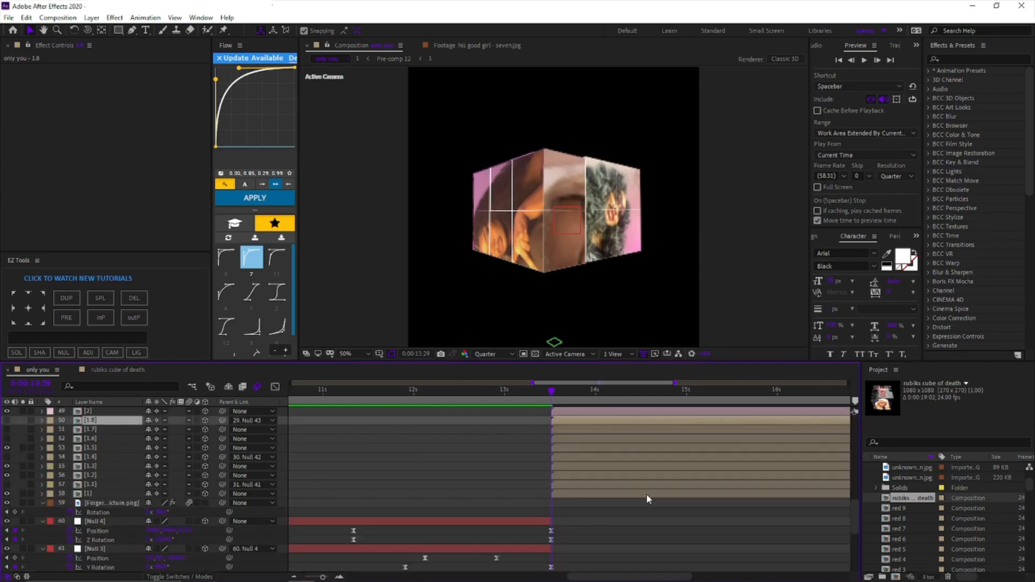
click(144, 485)
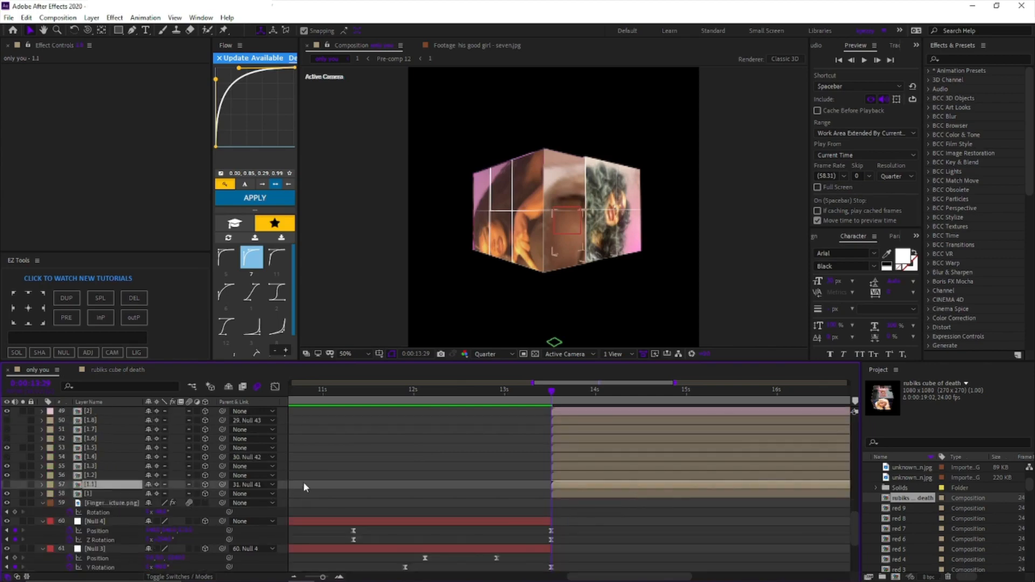
scroll(323, 484, up, 8)
scroll(616, 509, up, 3)
click(135, 549)
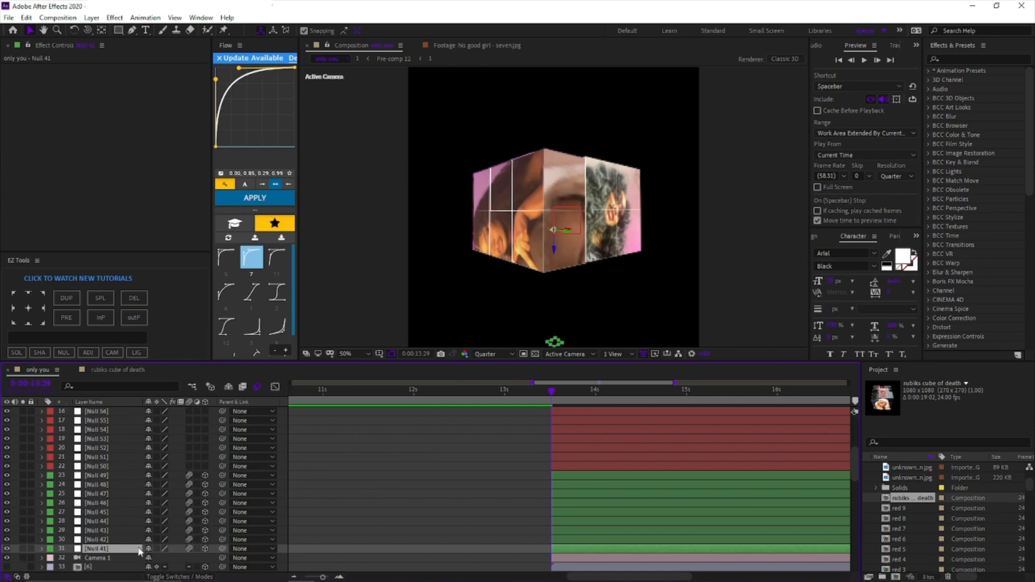
drag(221, 549, 120, 468)
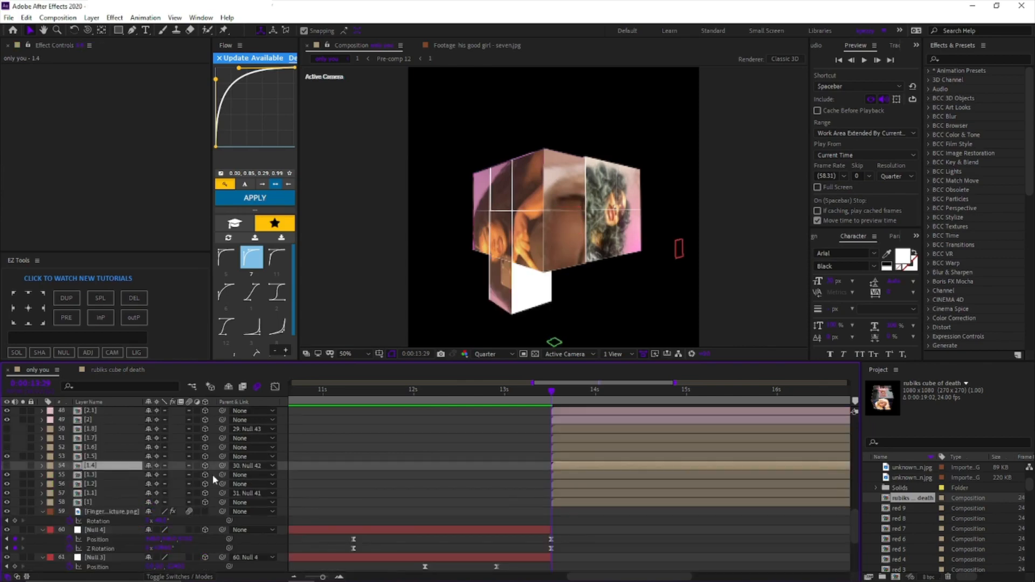
Step: Parent Null 42, which carries piece 1.4, to the next unused null
scroll(191, 496, up, 6)
scroll(190, 495, up, 2)
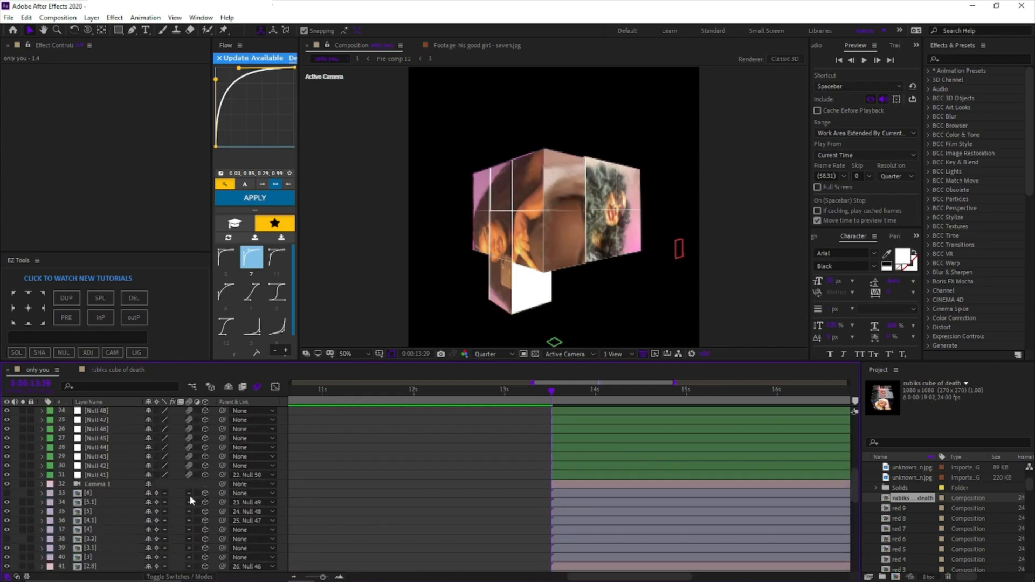
click(118, 465)
click(257, 464)
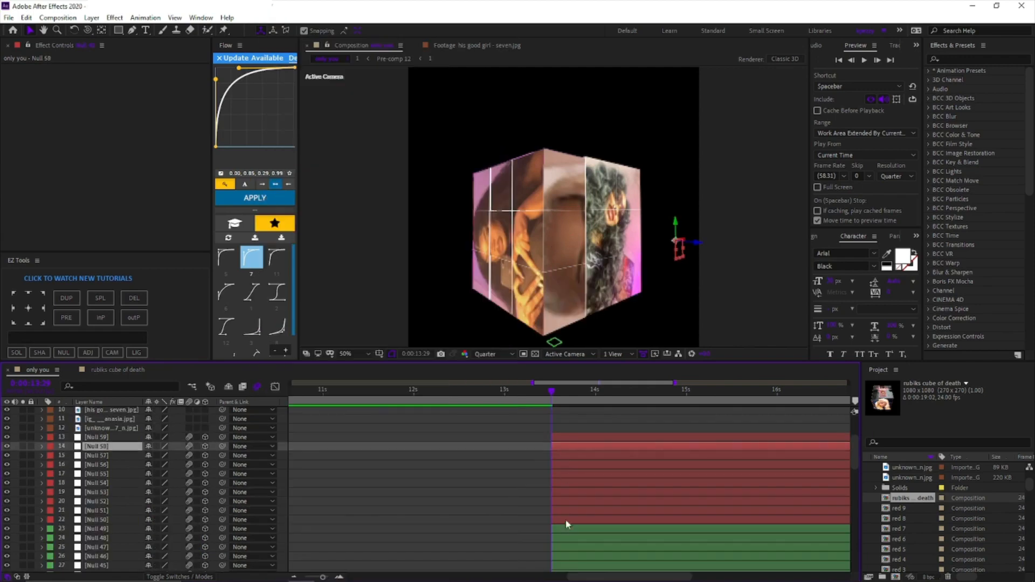
Step: Keyframe the Y Rotation of Null 50 through Null 58 at 14:08 and turn the bottom slice at 14:55
shift+click(568, 519)
scroll(588, 494, down, 1)
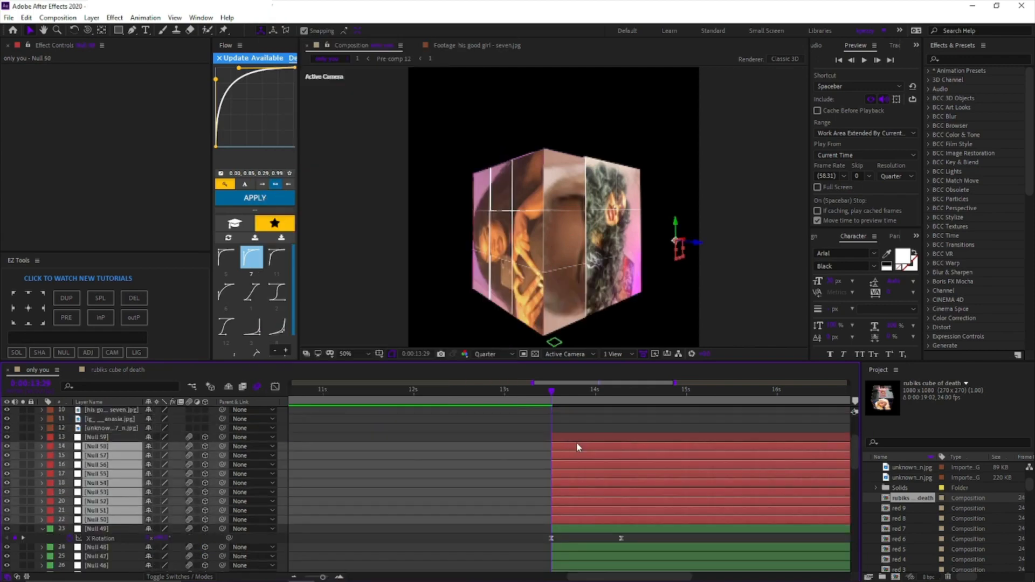
key(r)
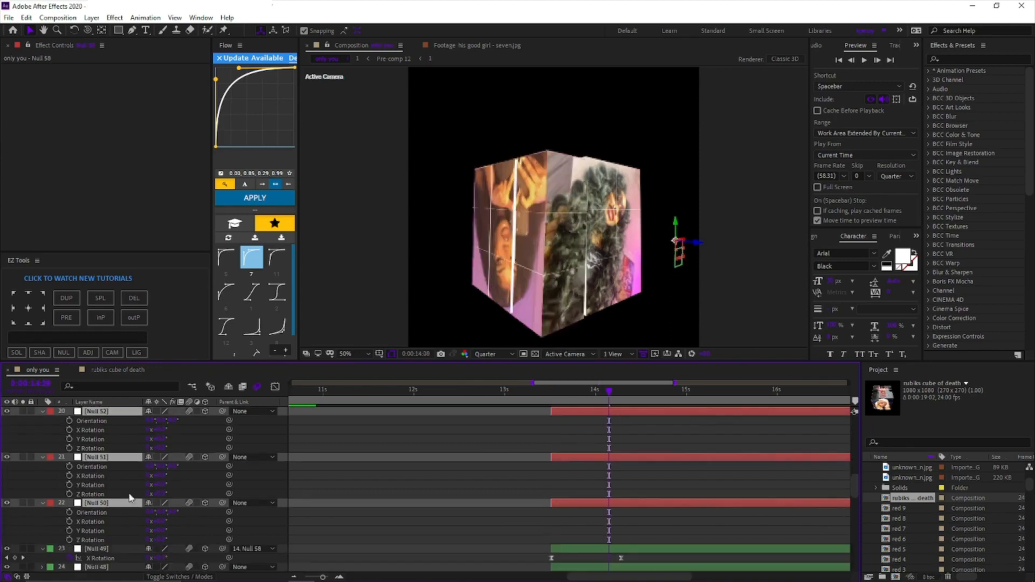
click(69, 484)
click(674, 391)
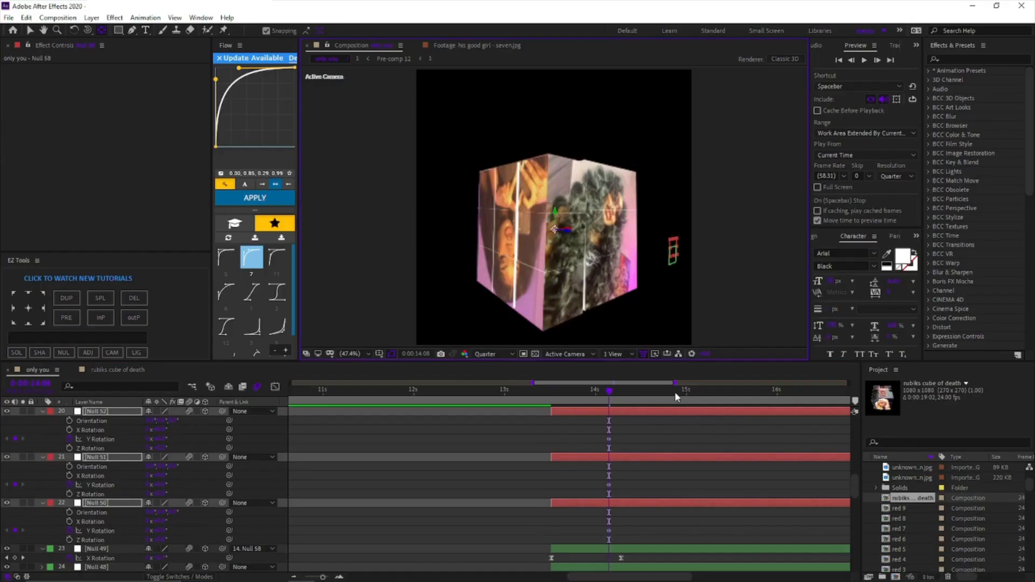
click(683, 397)
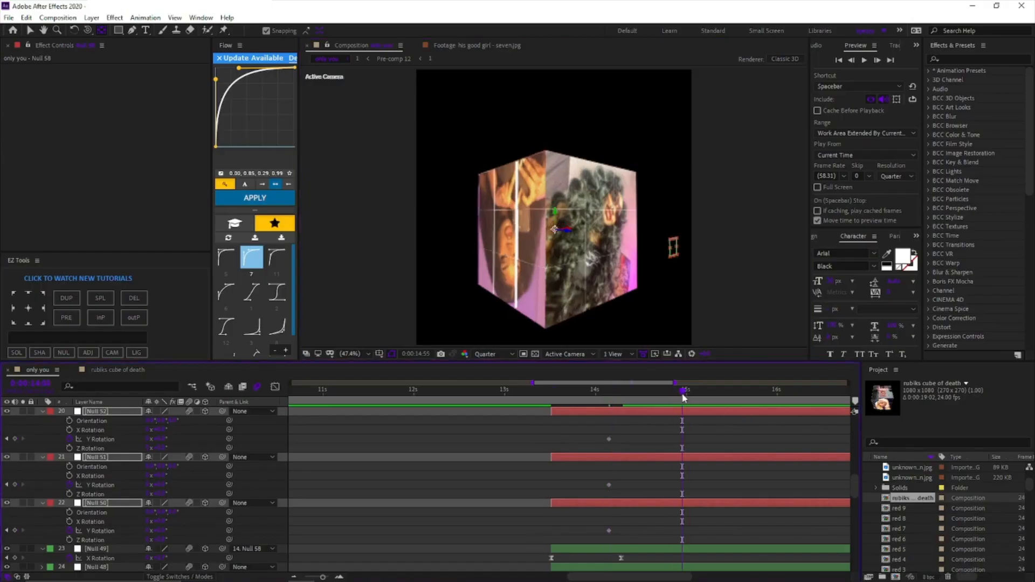
drag(162, 439, 250, 439)
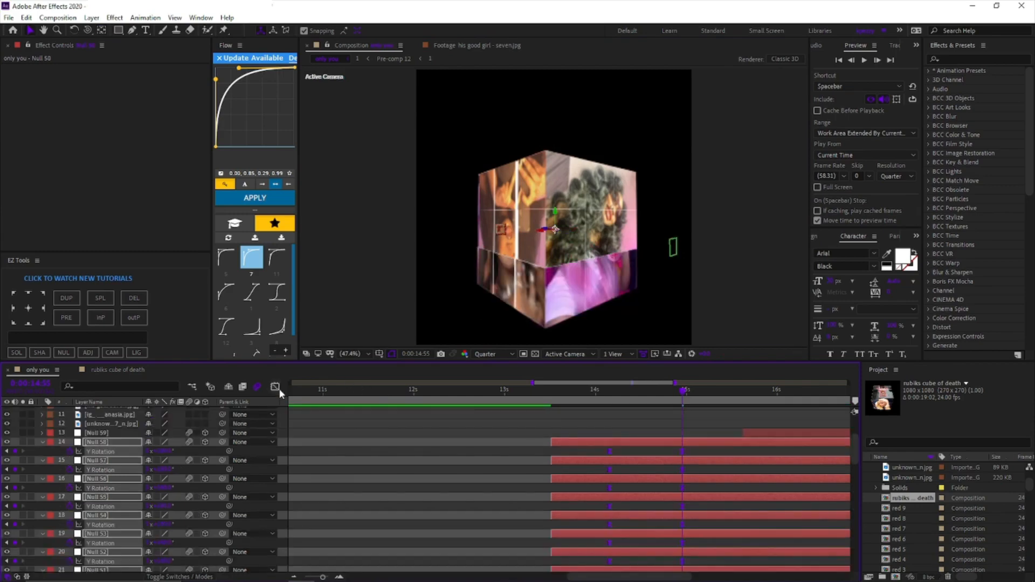
Step: Reshape the speed curve of the Y Rotation keyframes in the Graph Editor, close it and go to the 14:08 keyframes
click(275, 387)
drag(595, 528, 658, 543)
click(276, 388)
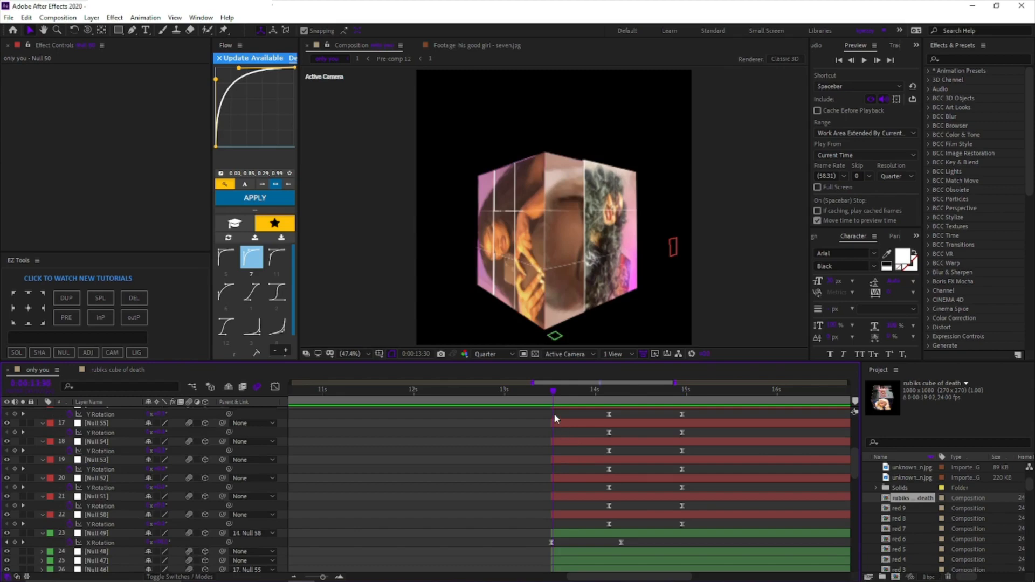
key(k)
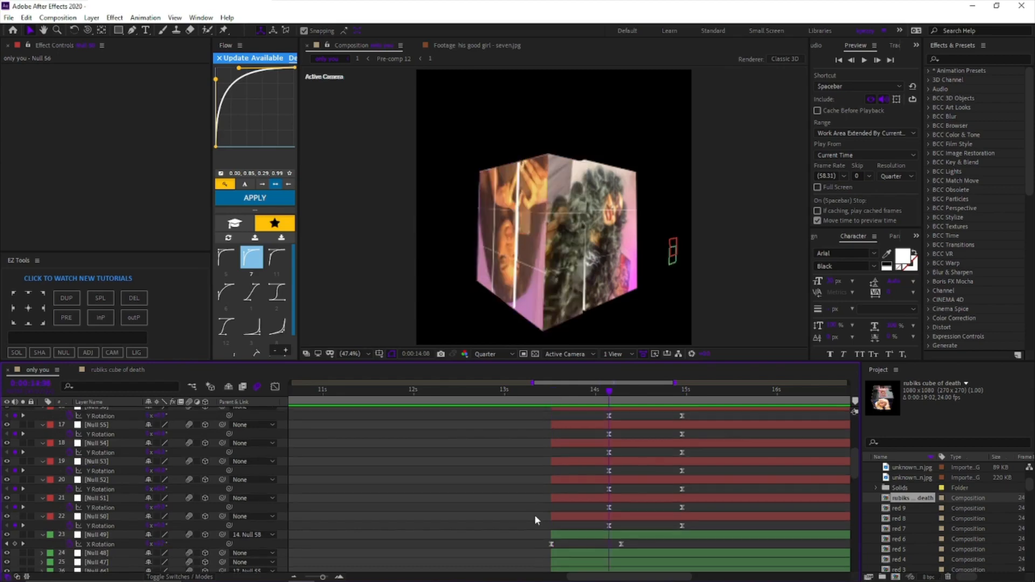